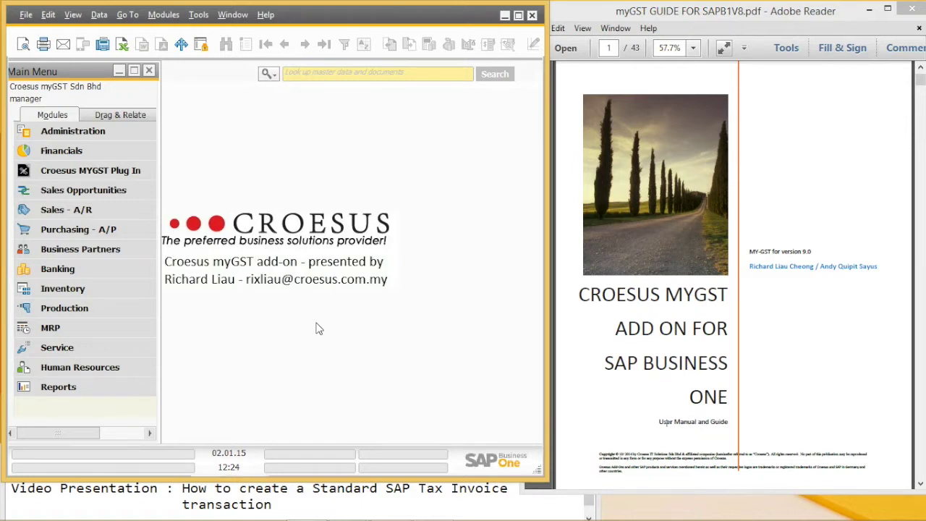
- Start a new A/P Invoice from Purchasing and choose Supplier TX as the vendor
click(298, 328)
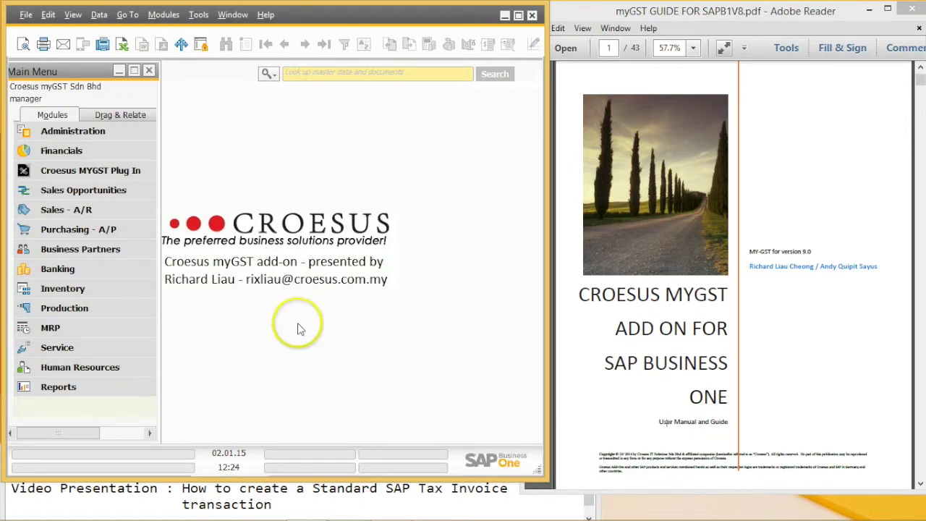
click(84, 228)
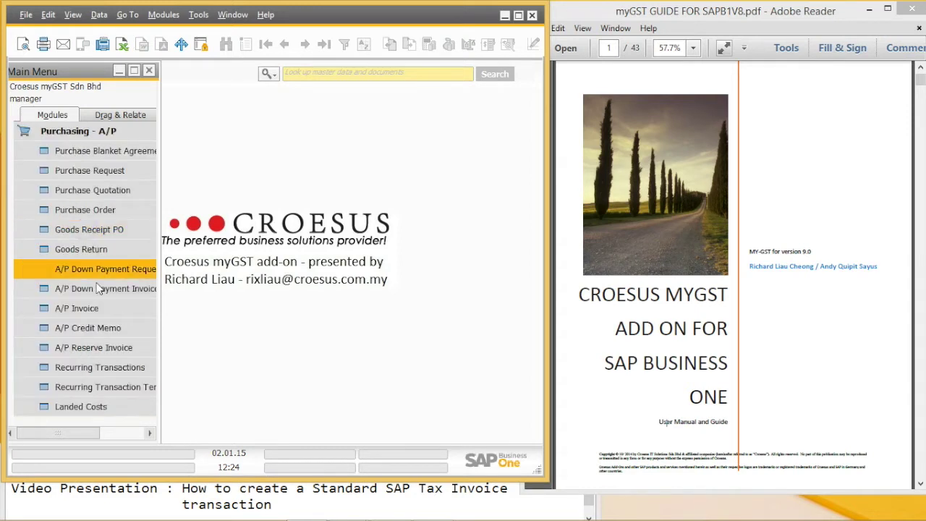
click(104, 308)
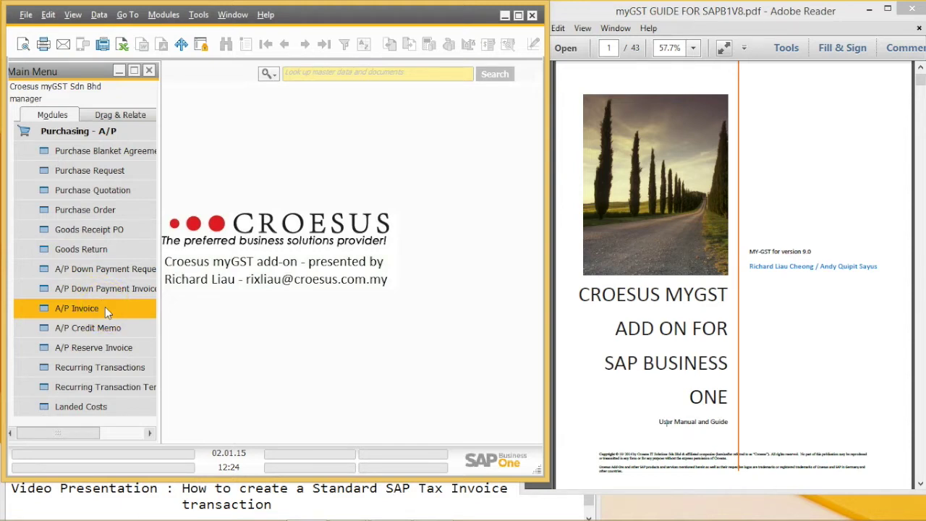
click(172, 100)
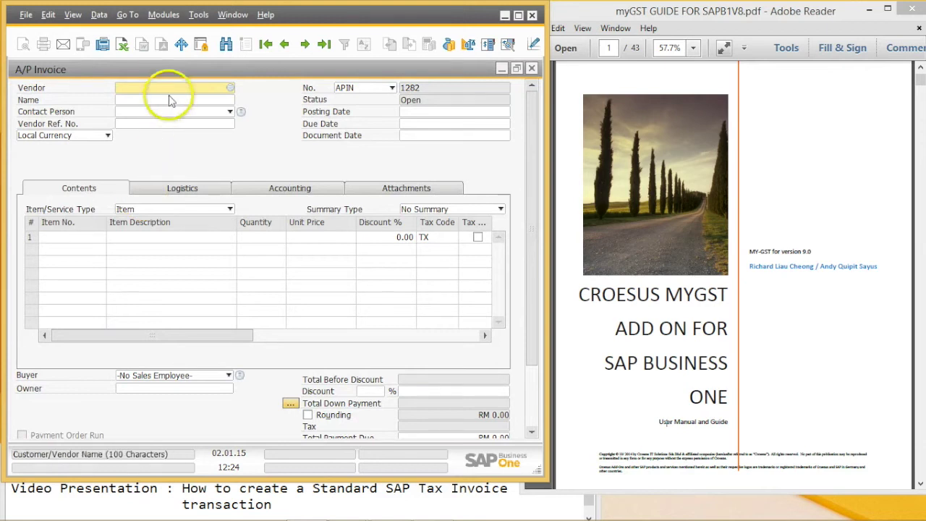
key(Tab)
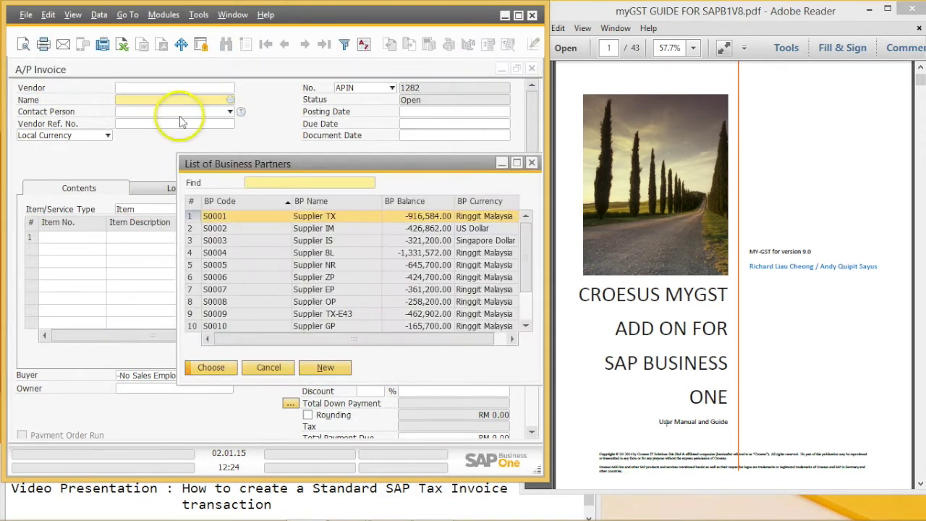
double_click(347, 220)
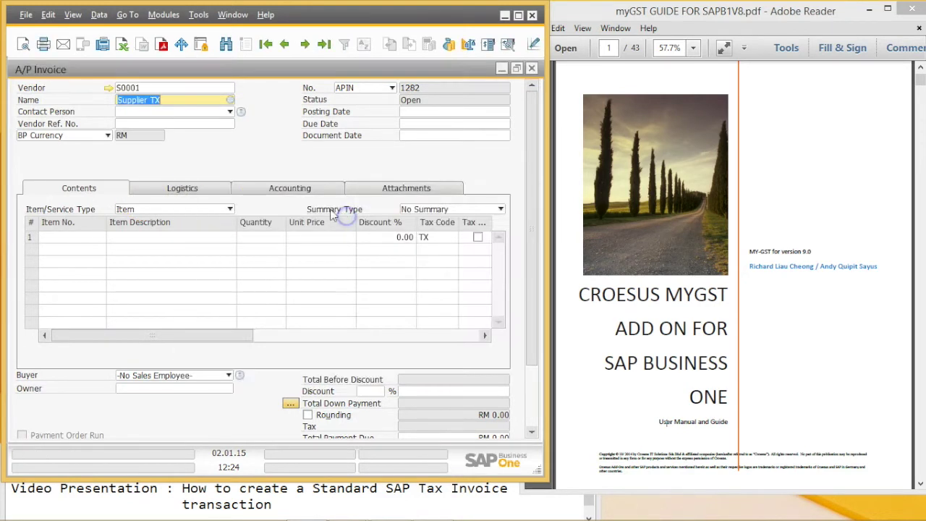
- Add Bird Nest as the first invoice line with quantity 20 and unit price RM 100
click(161, 236)
text(**)
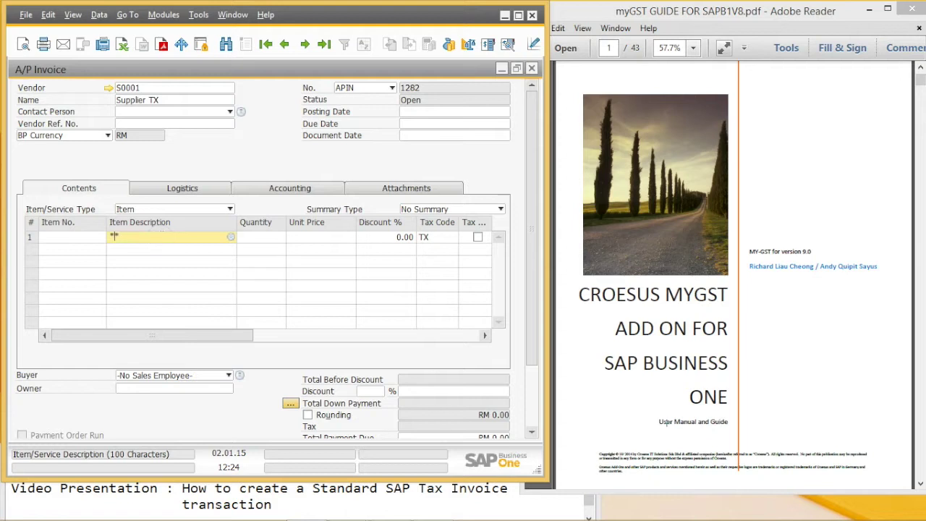
key(Tab)
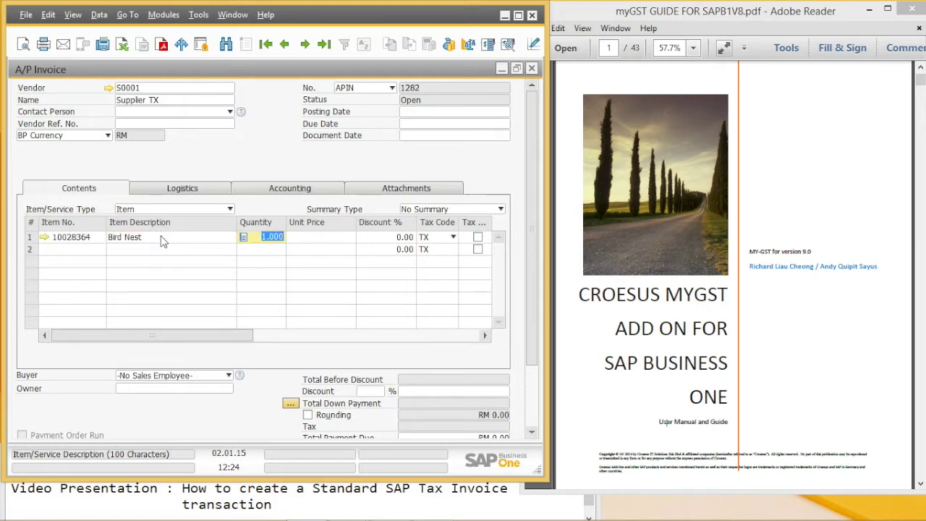
text(20)
key(Tab)
text(100)
key(Tab)
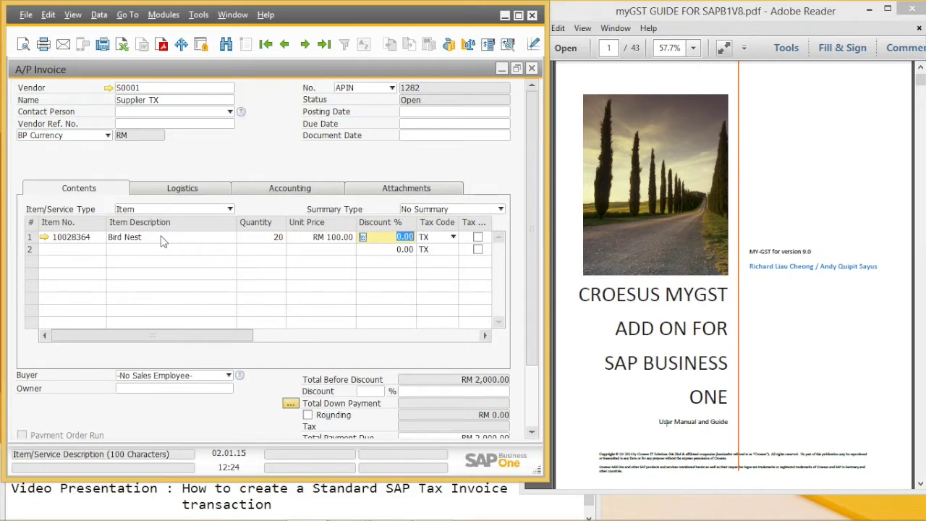
- Set the A/P invoice's posting date to 01.01.16 and accept updating the G/L accounts for that posting period
click(432, 112)
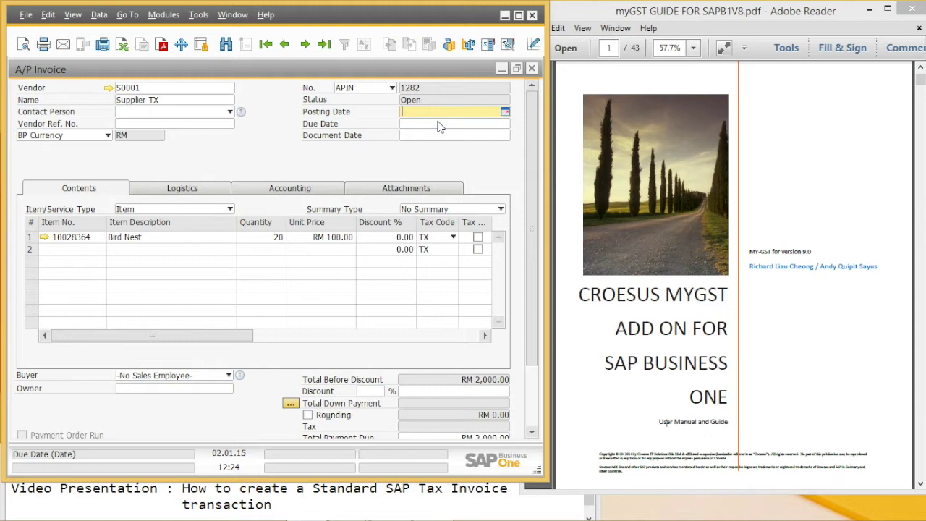
text(1.01.16)
key(Tab)
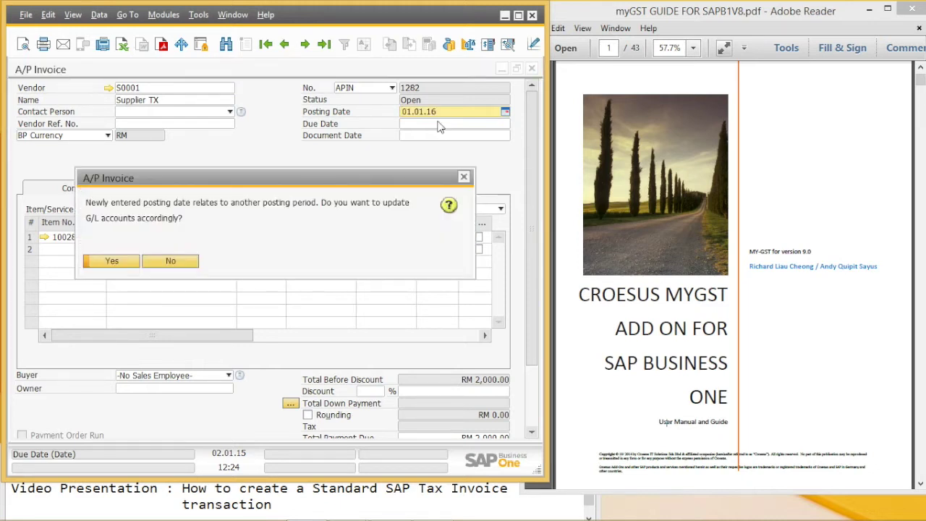
click(118, 262)
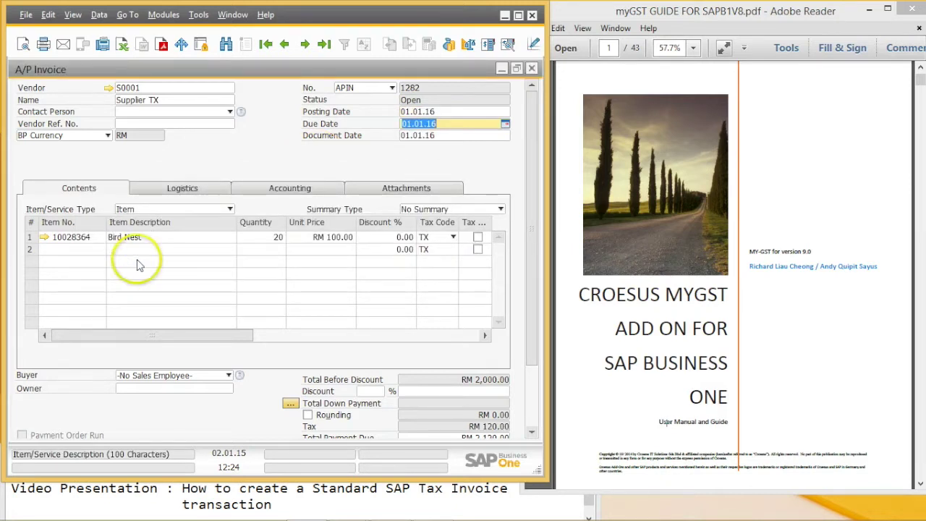
- Review the Bird Nest line's quantity, unit price and line total, plus the A/P invoice's tax and total payment due
click(269, 238)
click(320, 238)
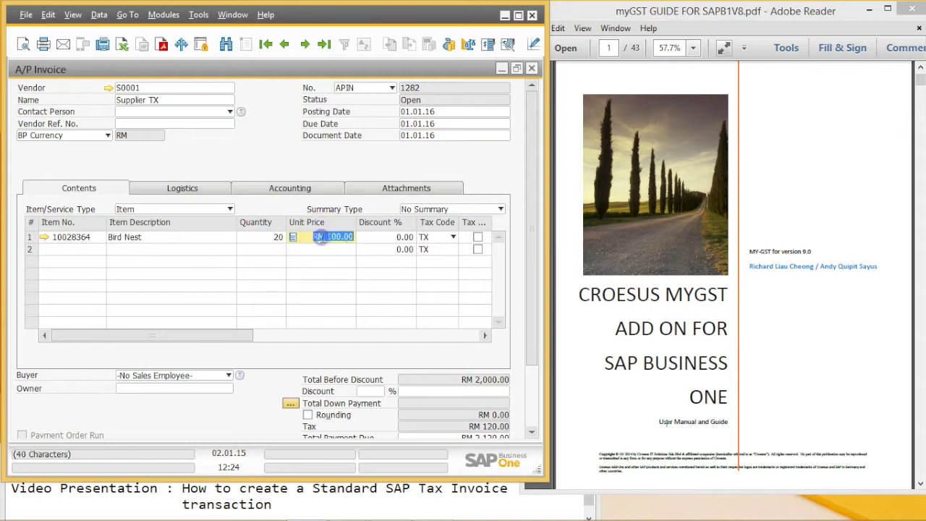
click(233, 335)
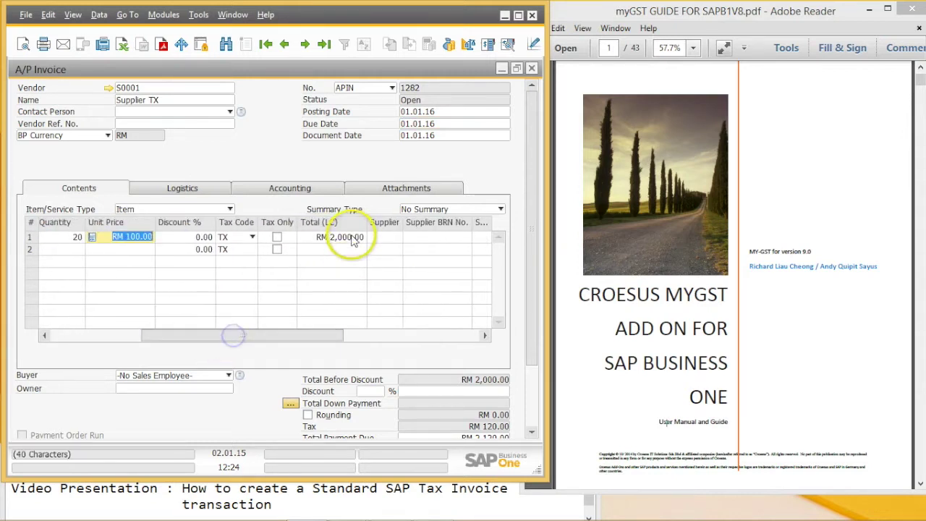
click(347, 236)
click(326, 337)
drag(326, 336, 232, 337)
scroll(531, 358, down, 3)
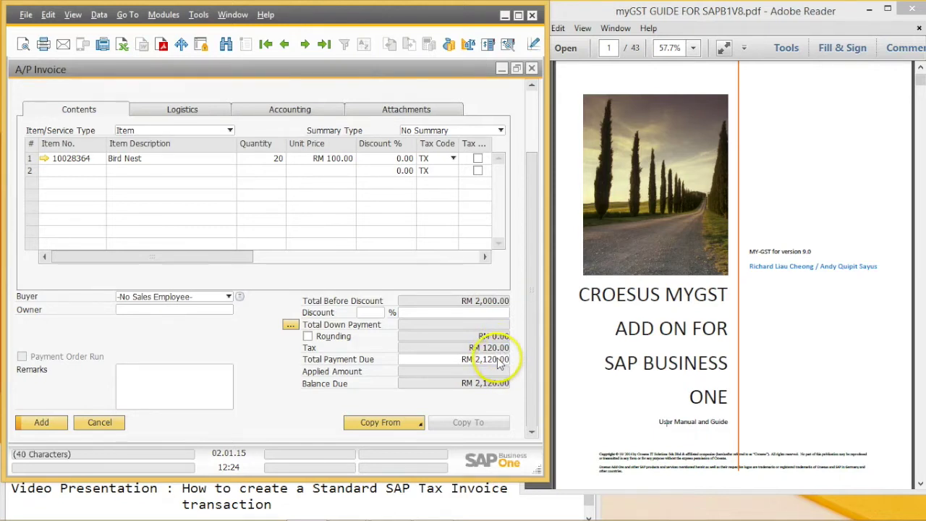
click(495, 360)
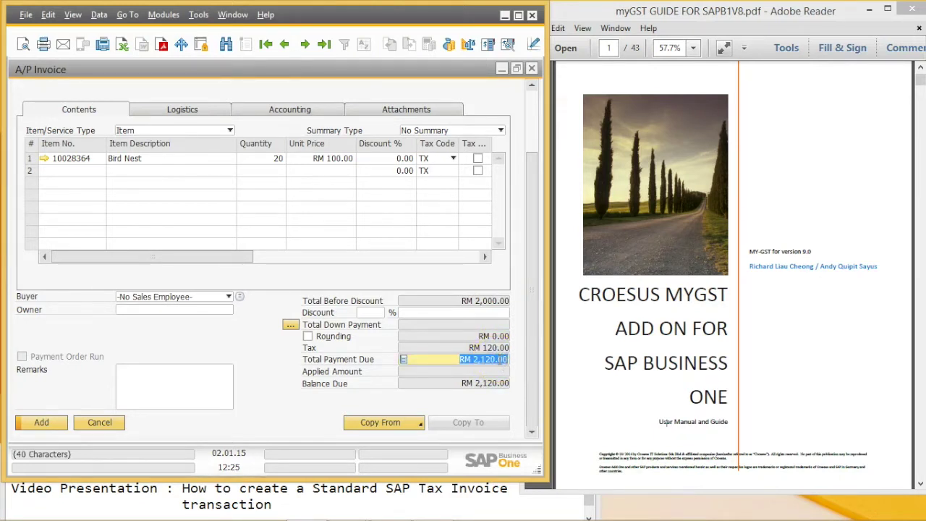
drag(527, 370, 531, 273)
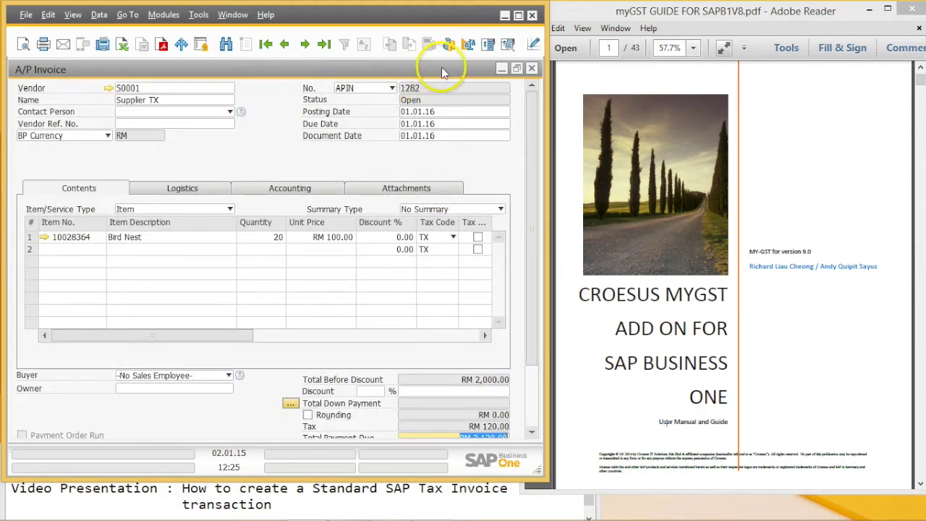
- Preview the A/P invoice's journal entry, check its debit and credit postings, and return to the invoice
click(509, 44)
click(108, 262)
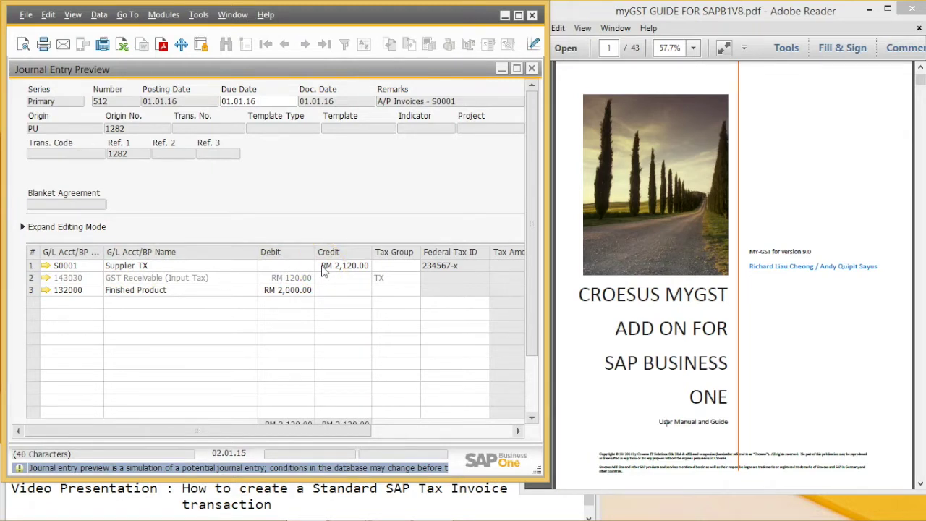
click(294, 298)
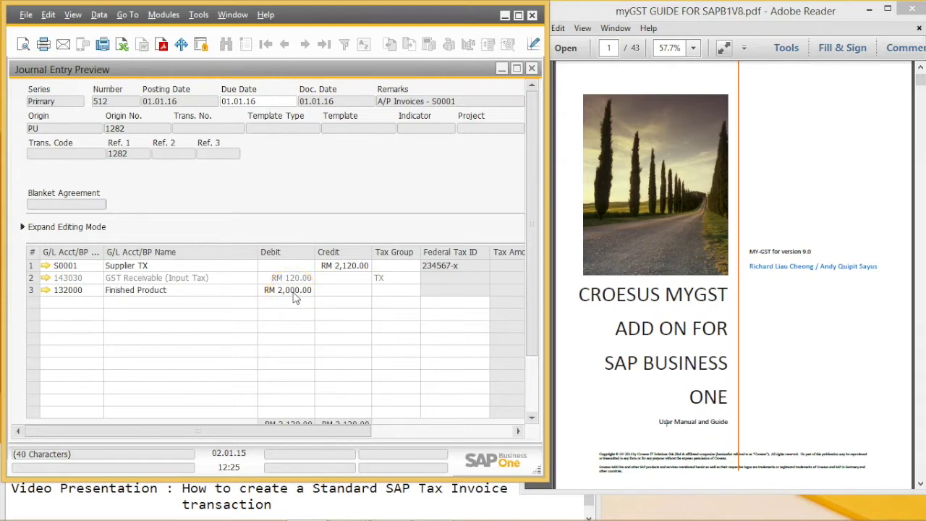
click(296, 293)
key(Escape)
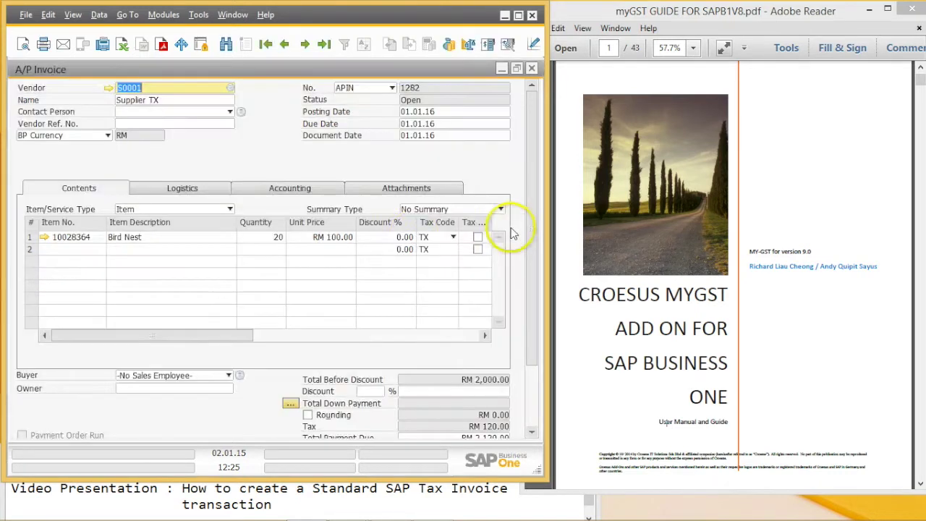
- Add the A/P invoice to the system, confirm the posting, and close the invoice form
scroll(533, 233, down, 3)
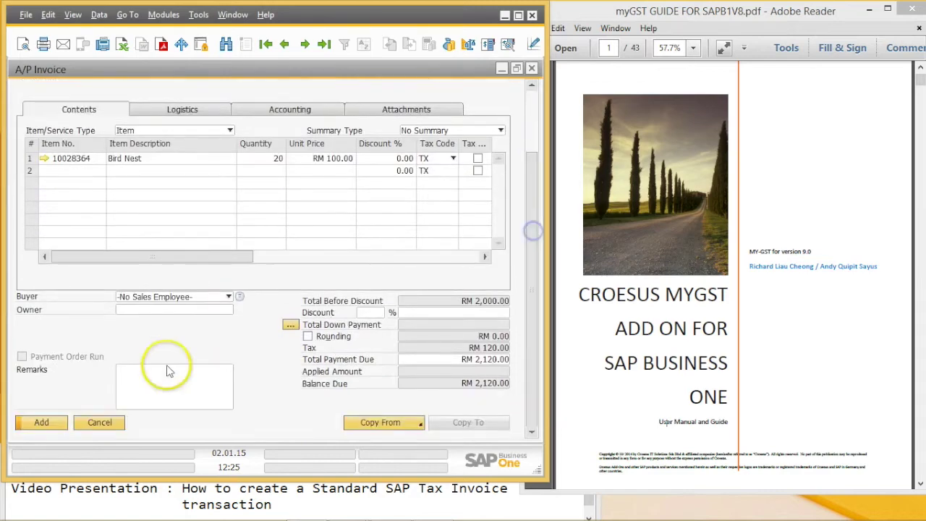
click(42, 423)
click(123, 268)
click(126, 264)
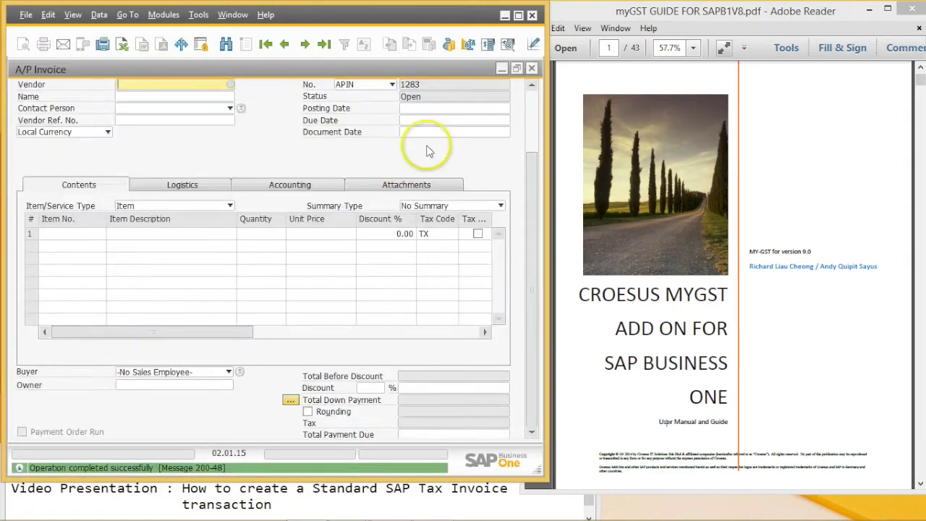
click(532, 68)
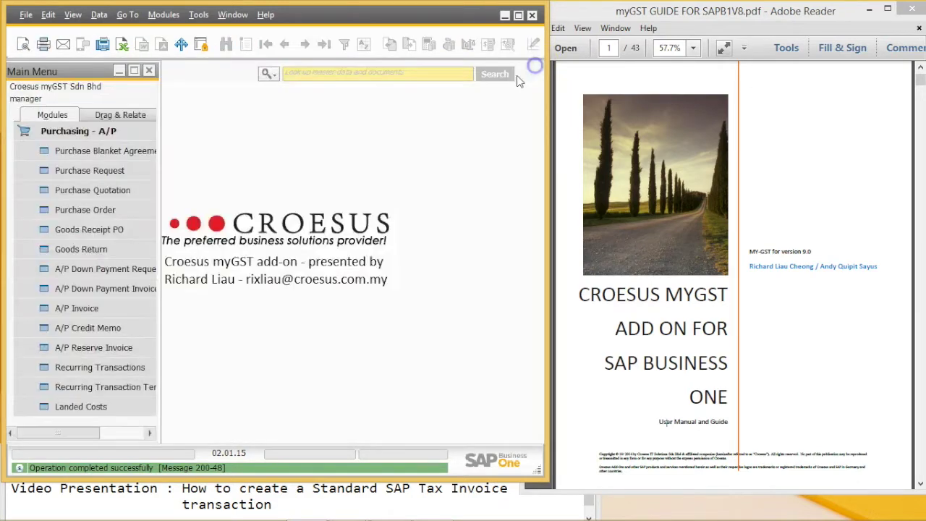
- Start a new A/R Invoice from Sales and choose Customer SR as the customer
click(55, 136)
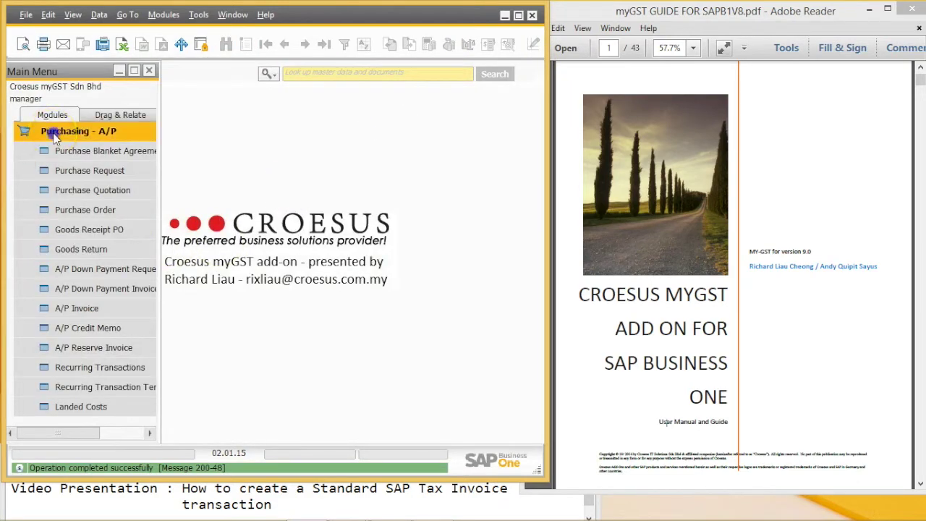
click(81, 210)
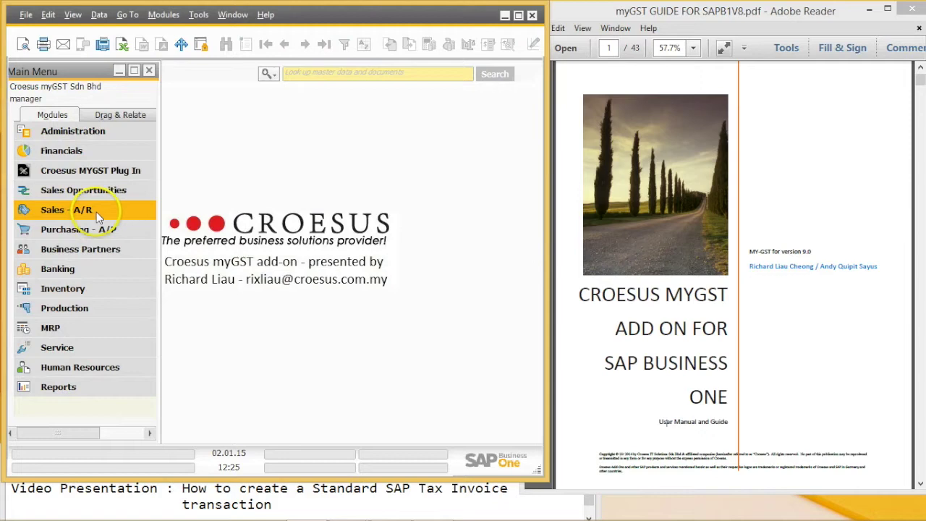
click(110, 291)
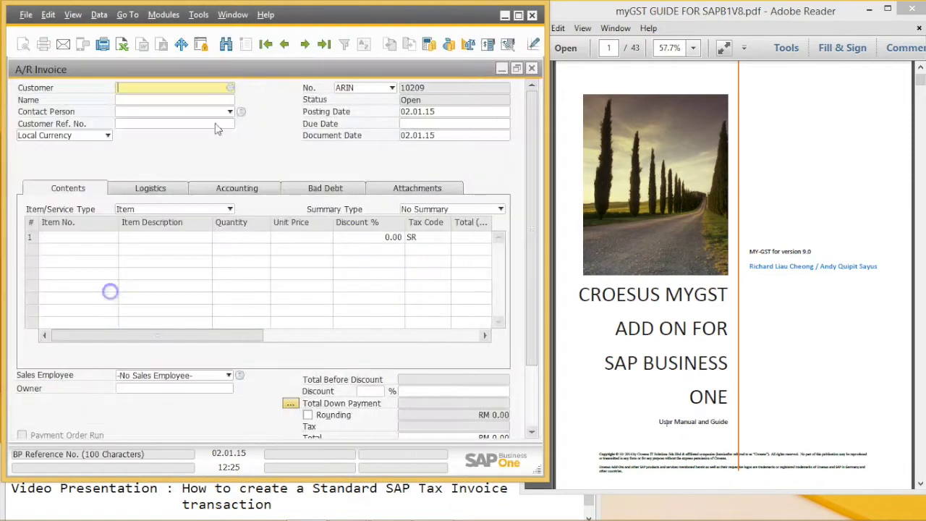
click(219, 104)
key(Tab)
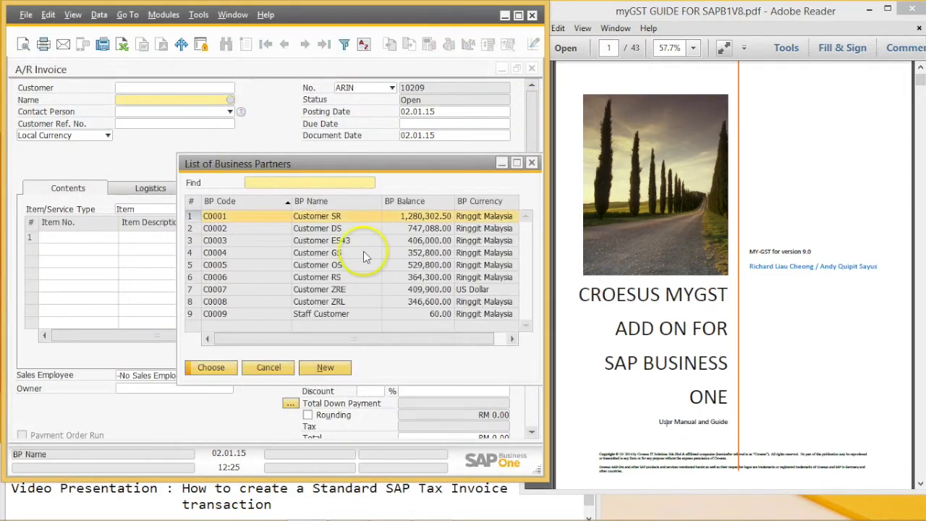
click(371, 217)
click(371, 217)
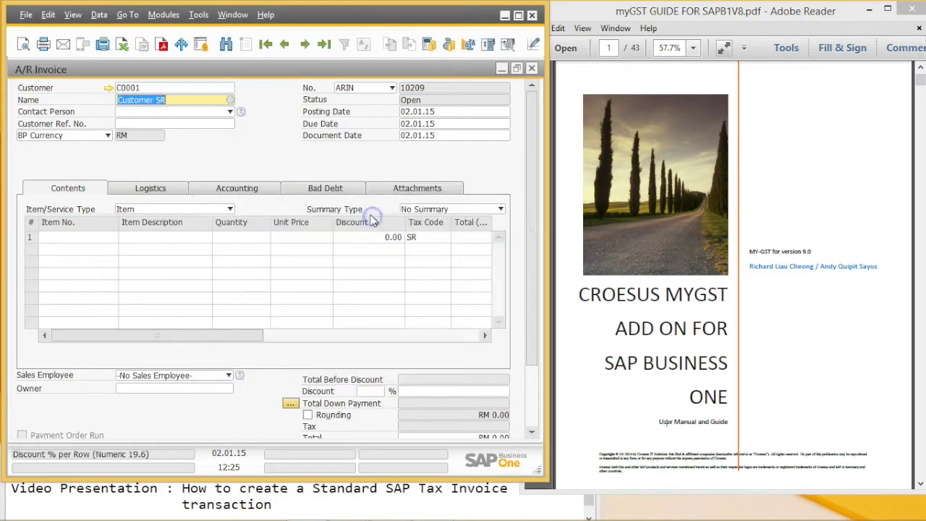
- Check the tax status and tax group in Customer SR's master data, and return to the A/R invoice
click(112, 88)
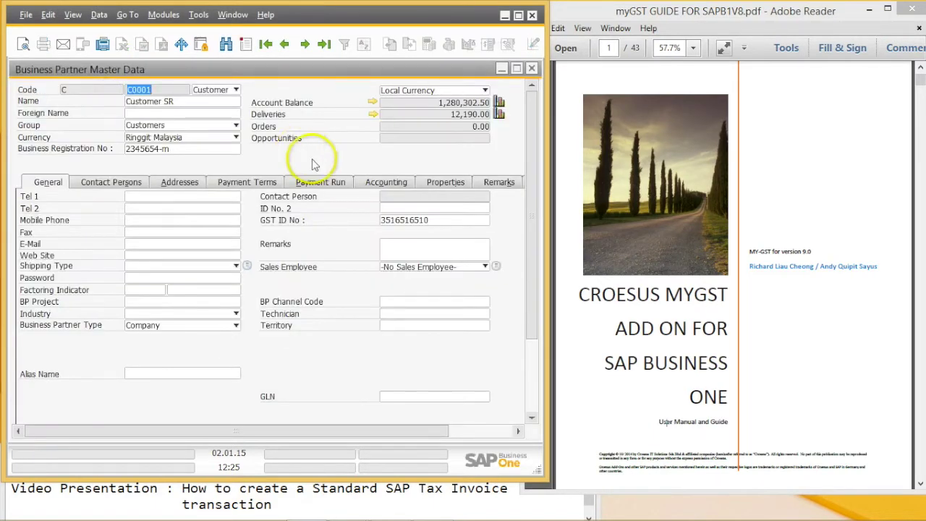
click(354, 184)
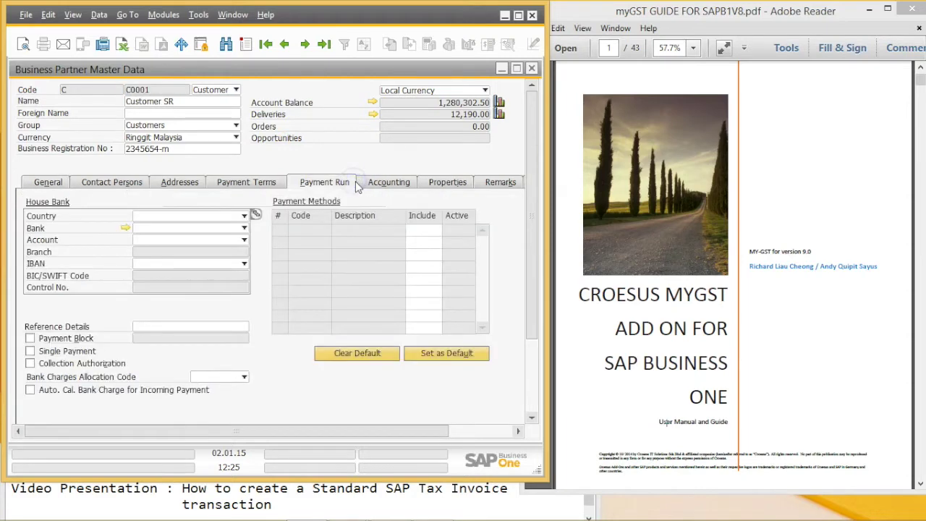
click(361, 183)
click(152, 197)
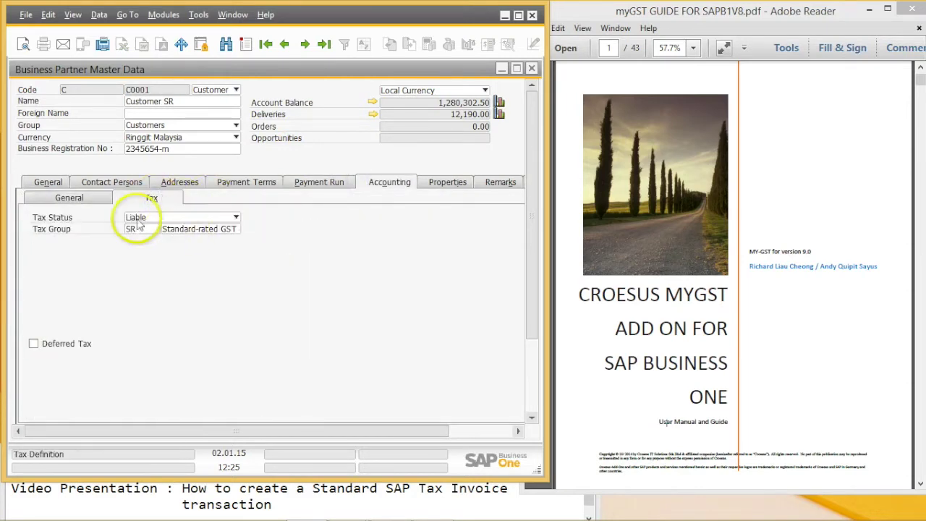
key(Escape)
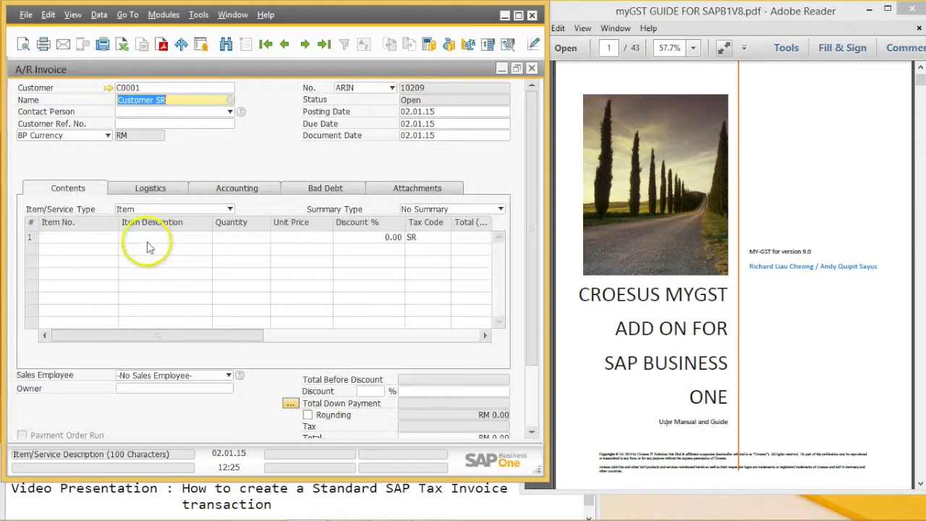
- Add Bird Nest as the first A/R invoice line with quantity 10 and unit price RM 250
click(146, 236)
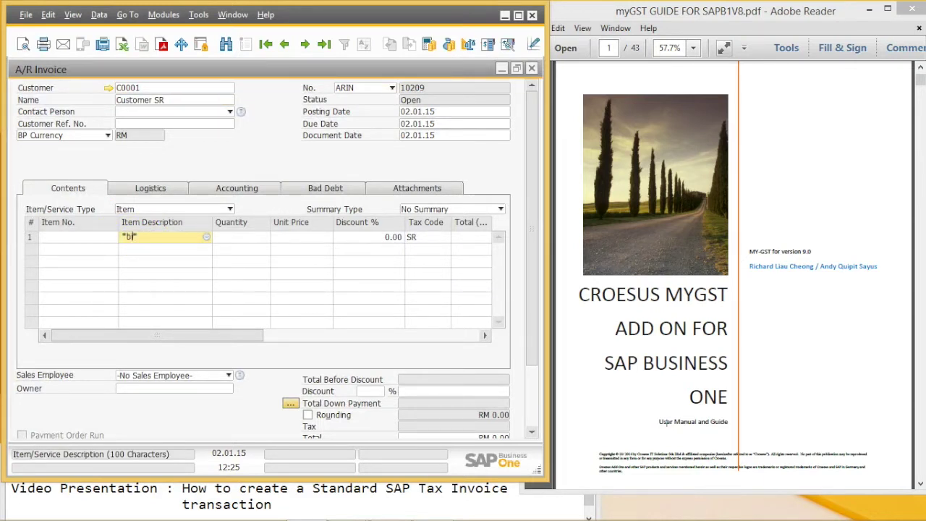
text(*bird*)
key(Tab)
text(10)
key(Tab)
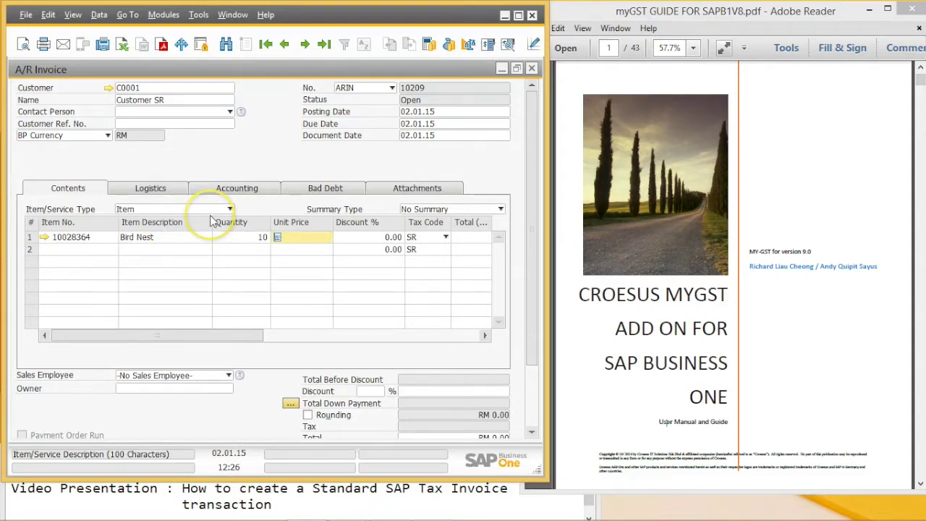
key(Tab)
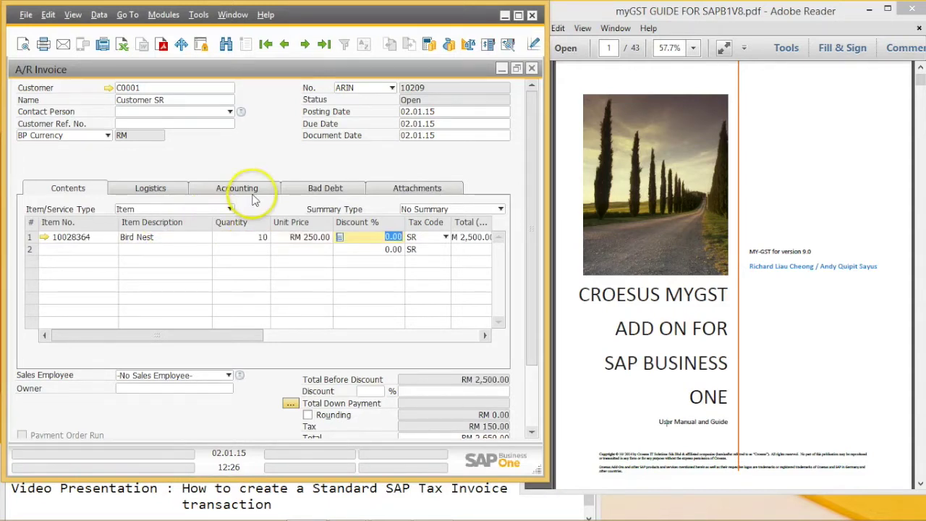
- Set the A/R invoice's posting date to 02.01.16 and accept updating the G/L accounts for that posting period
click(421, 110)
text(2.01.16)
key(Tab)
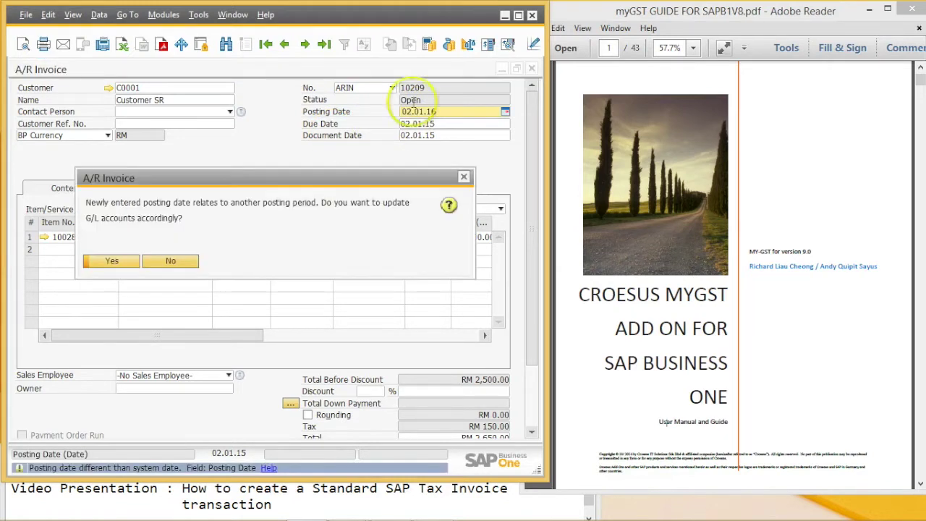
click(112, 262)
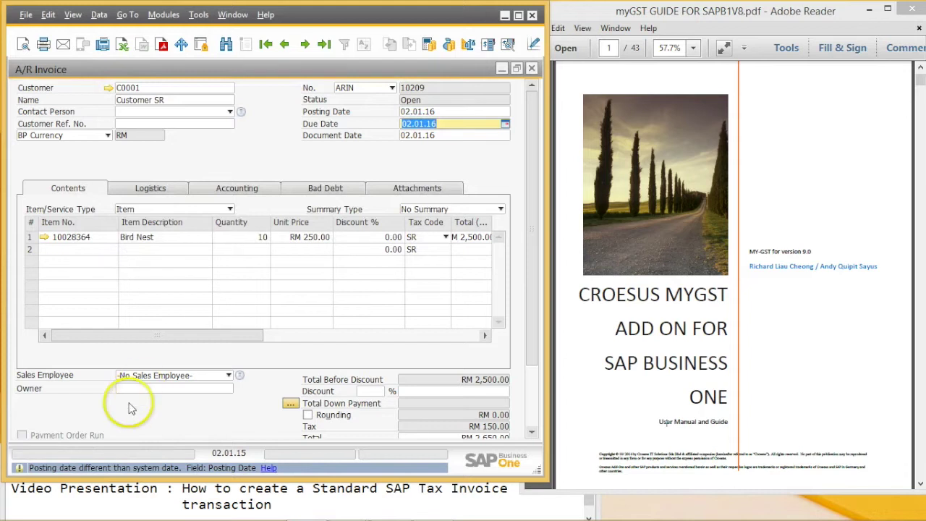
- Add the A/R invoice to the system and confirm the posting
click(534, 329)
scroll(534, 327, down, 3)
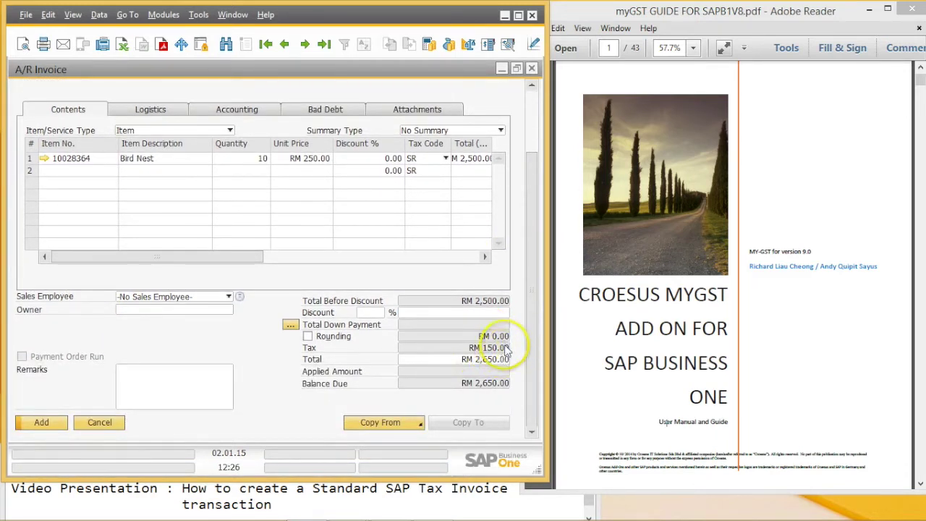
click(42, 422)
click(117, 264)
click(116, 263)
click(117, 263)
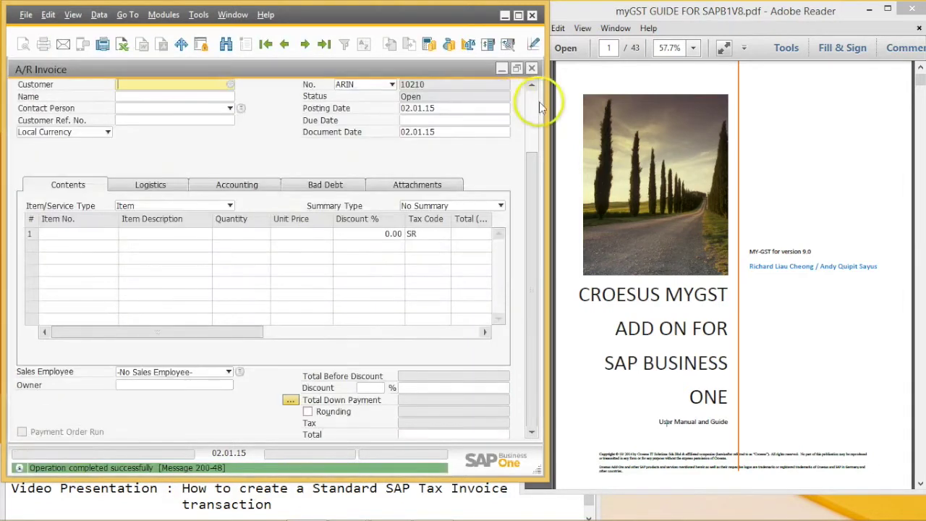
- Go back to the just-added A/R invoice, review its journal entry from the accounting details, and close the entry
click(285, 44)
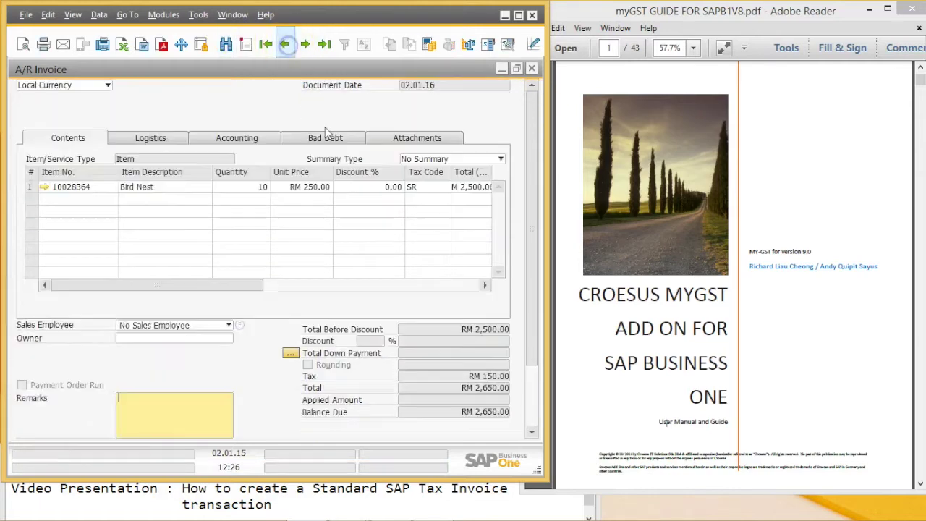
click(531, 103)
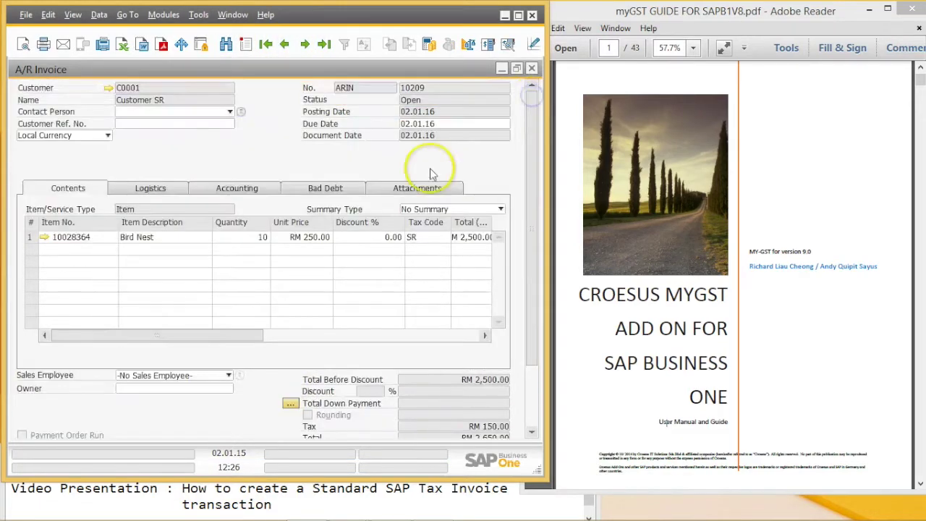
click(257, 189)
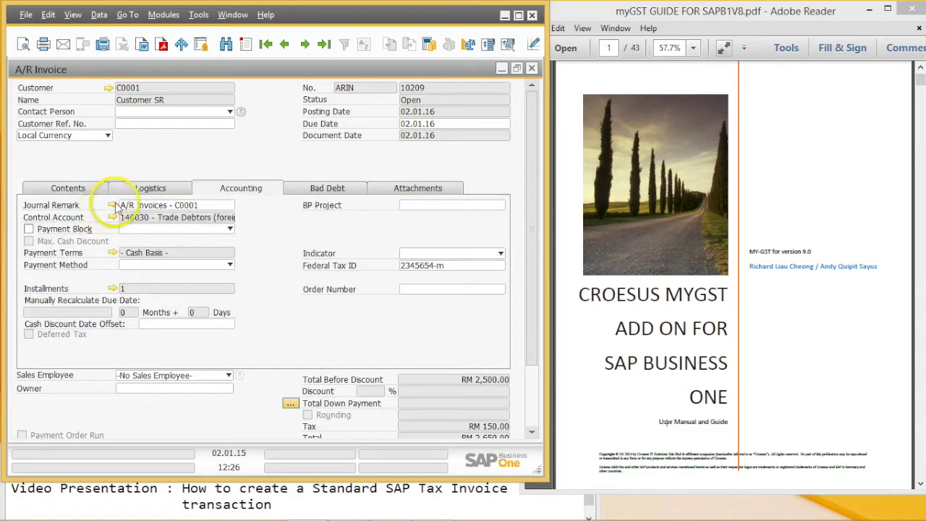
click(112, 205)
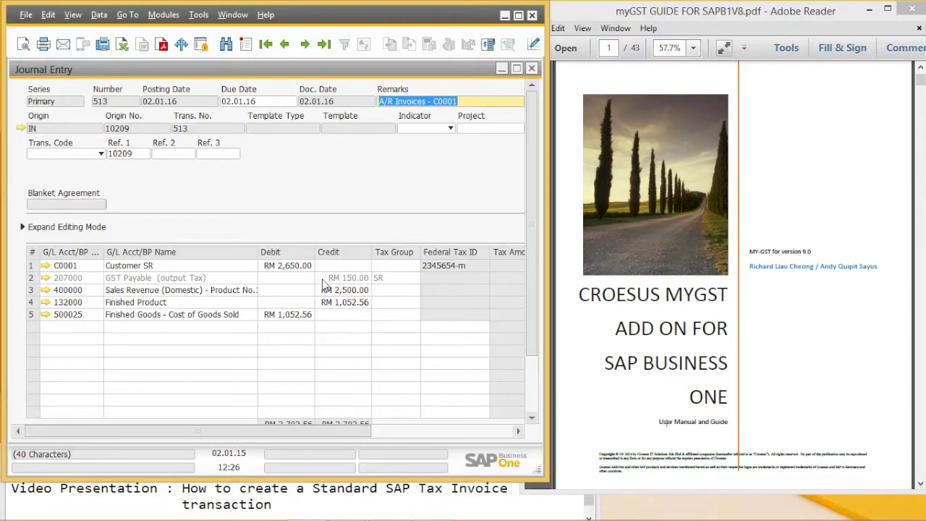
click(532, 68)
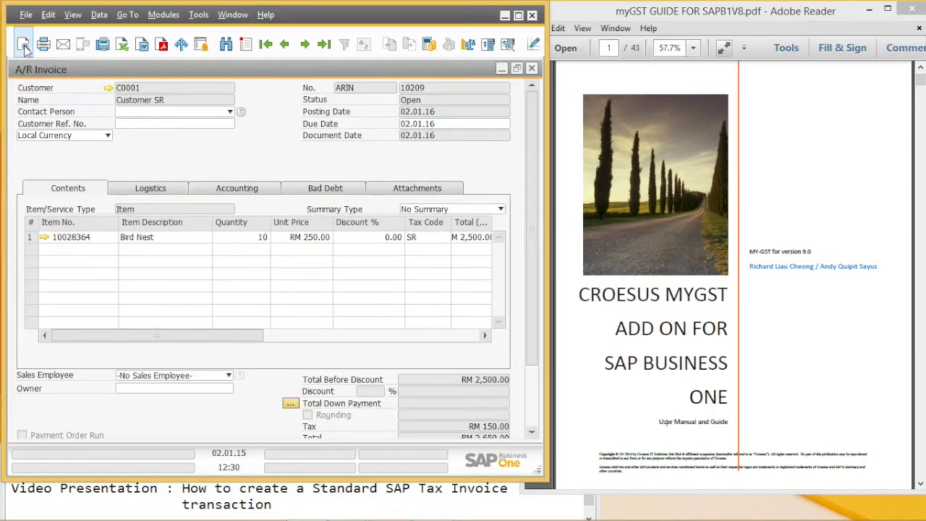
- Preview the printed tax invoice and examine the customer details, Bird Nest line's tax code, totals and GST summary
click(23, 46)
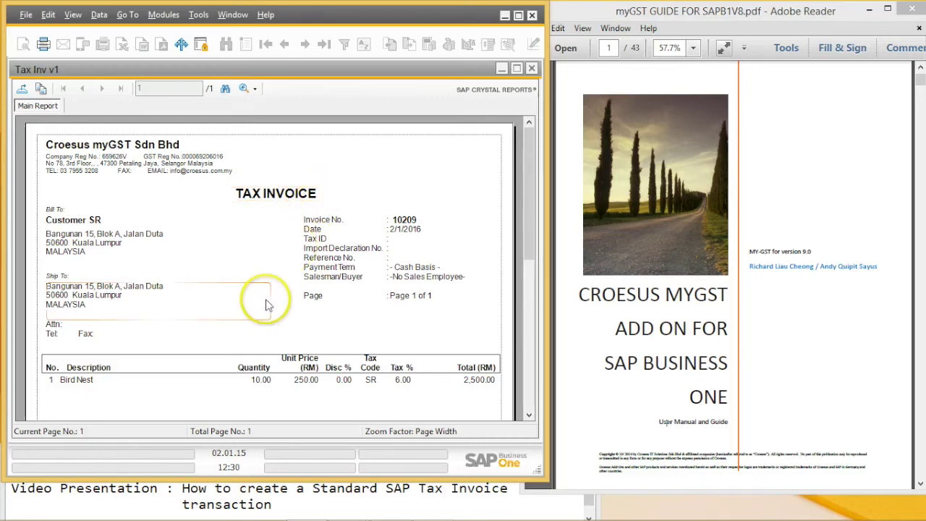
scroll(266, 305, down, 6)
scroll(174, 235, up, 4)
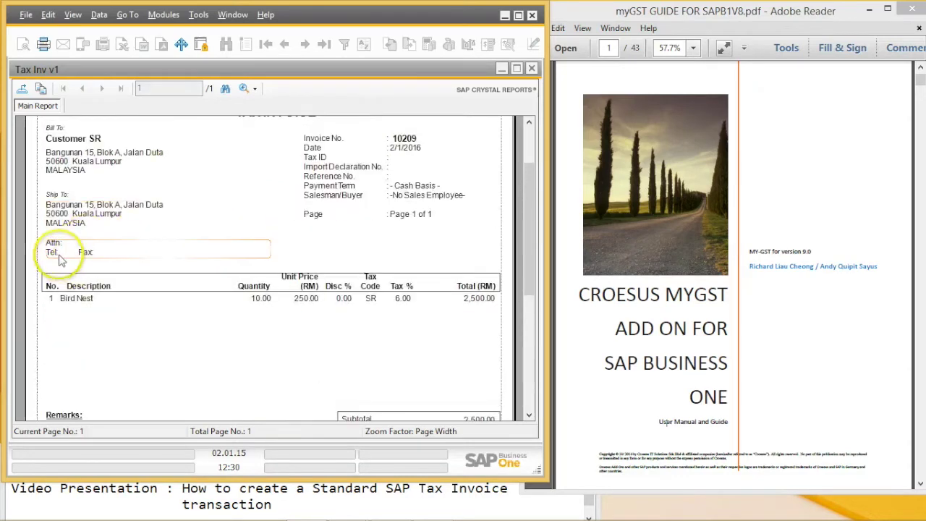
drag(530, 222, 548, 282)
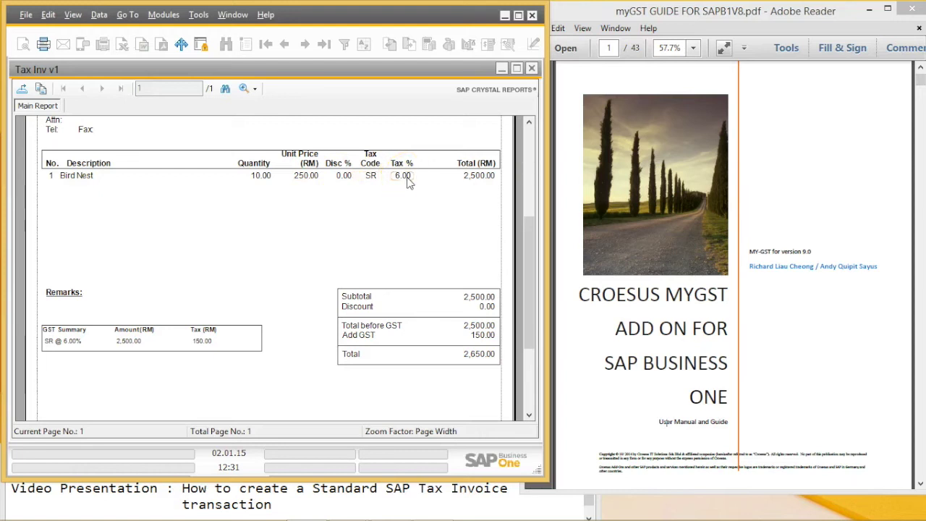
click(374, 182)
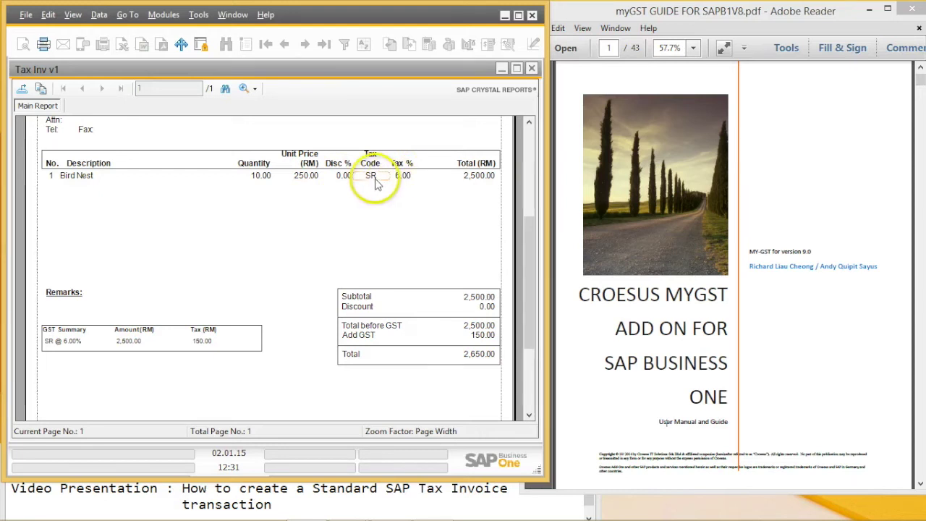
click(483, 181)
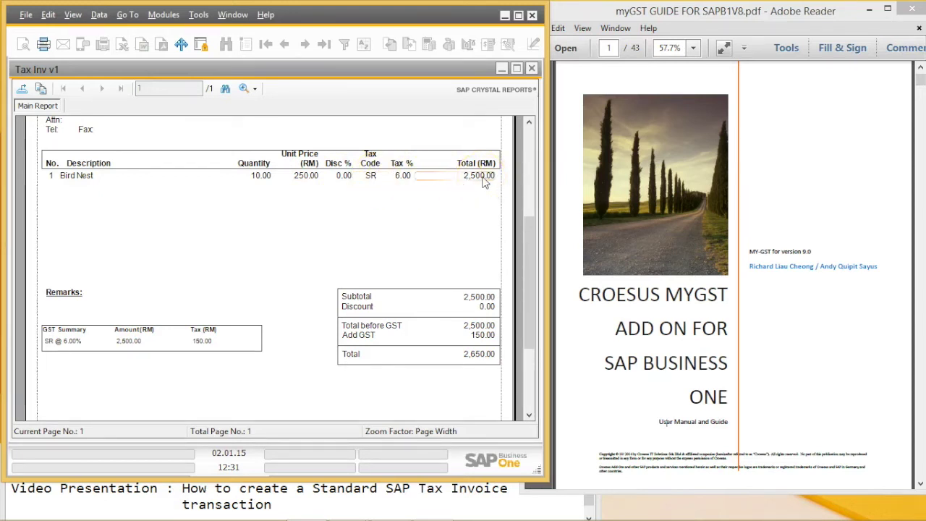
click(479, 299)
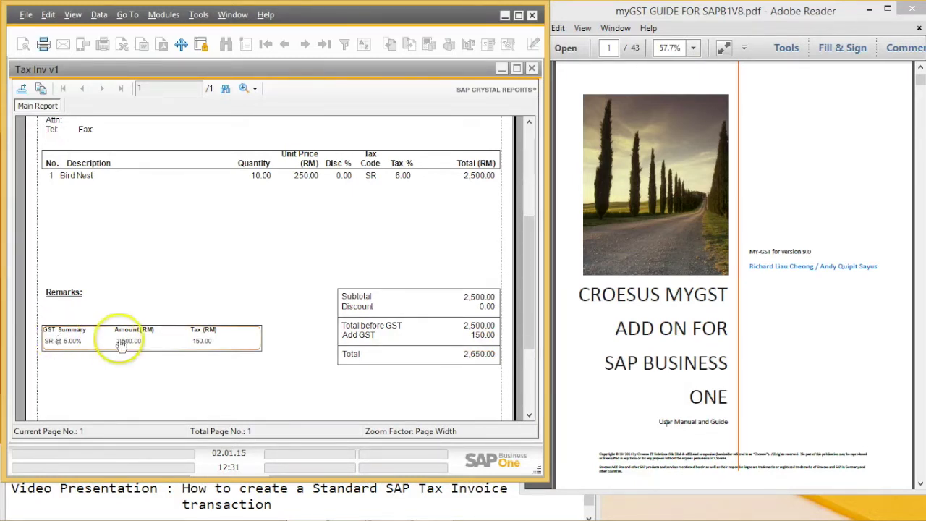
click(205, 347)
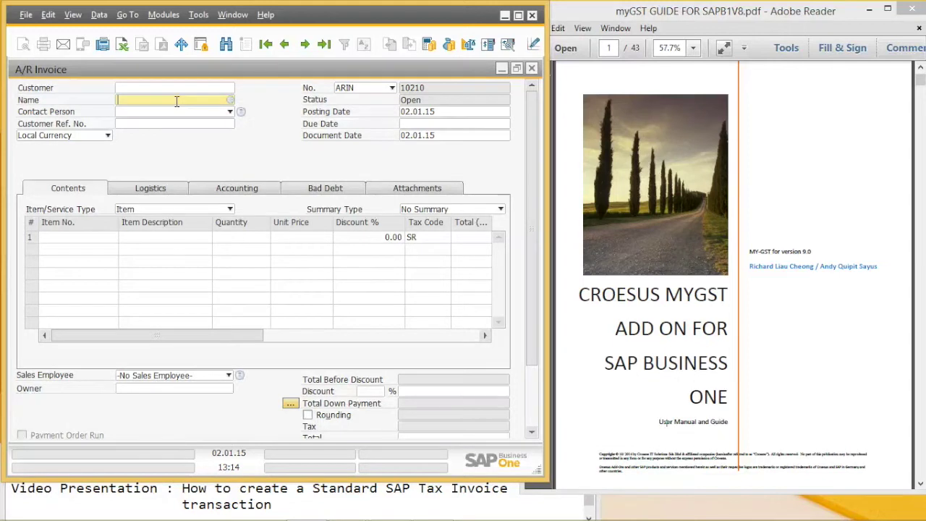
- Choose Customer SR on the new A/R invoice and add Bird Nest and Roti Loaf as its item lines
key(Tab)
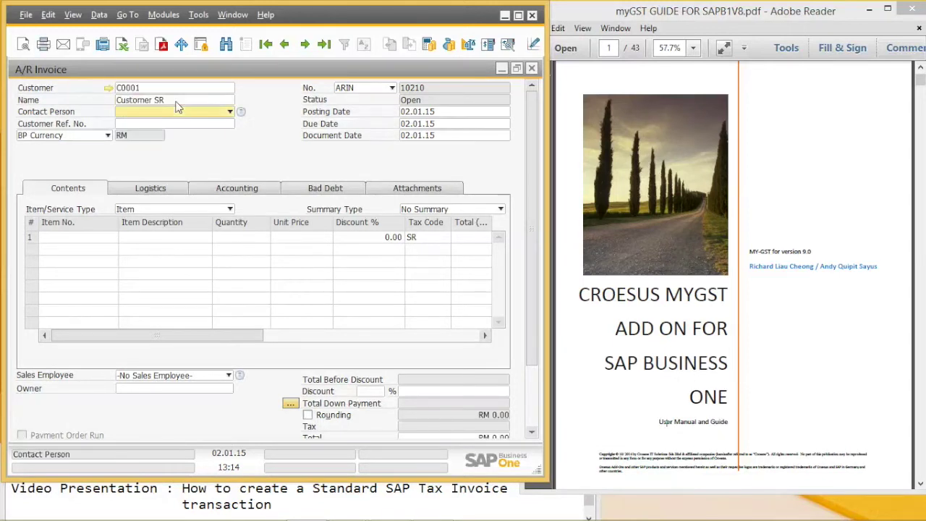
click(207, 240)
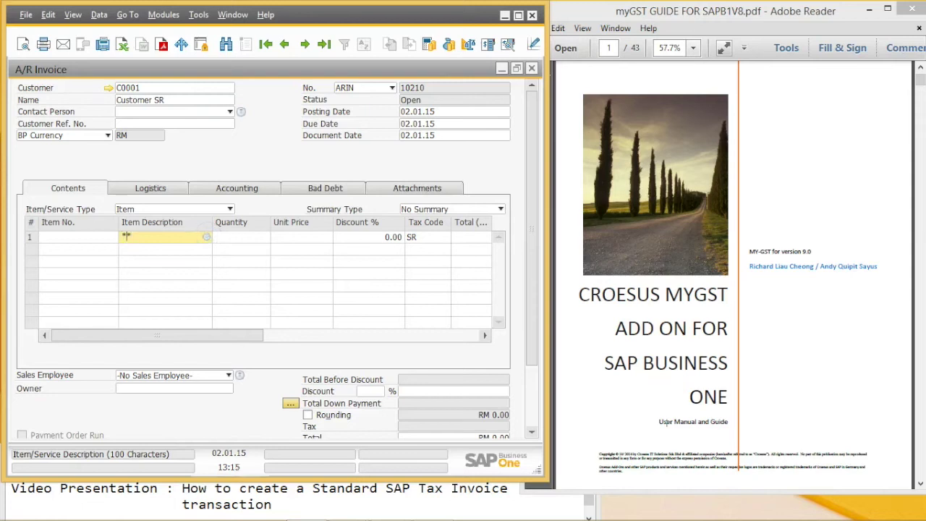
text(*bir*)
key(Tab)
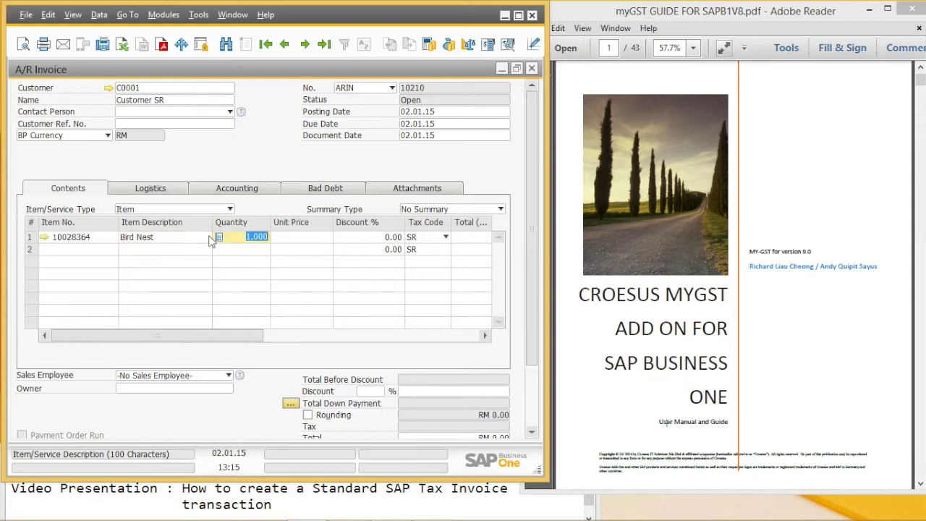
click(172, 249)
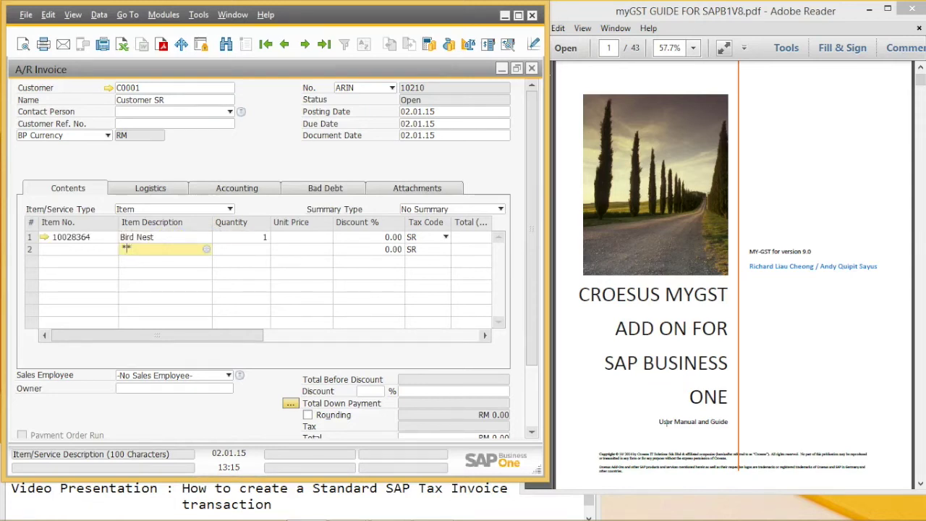
key(Tab)
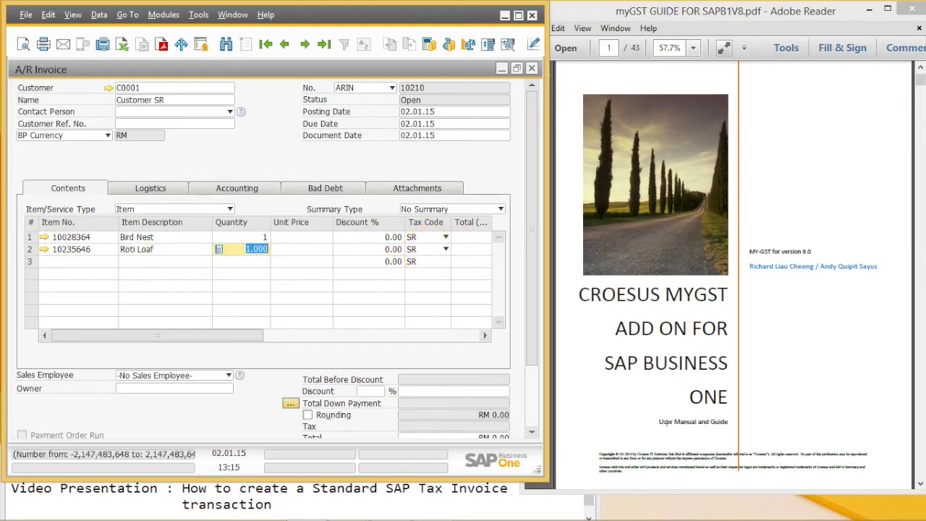
- Check the sales tax group in Roti Loaf's item master data, and return to the A/R invoice
click(45, 248)
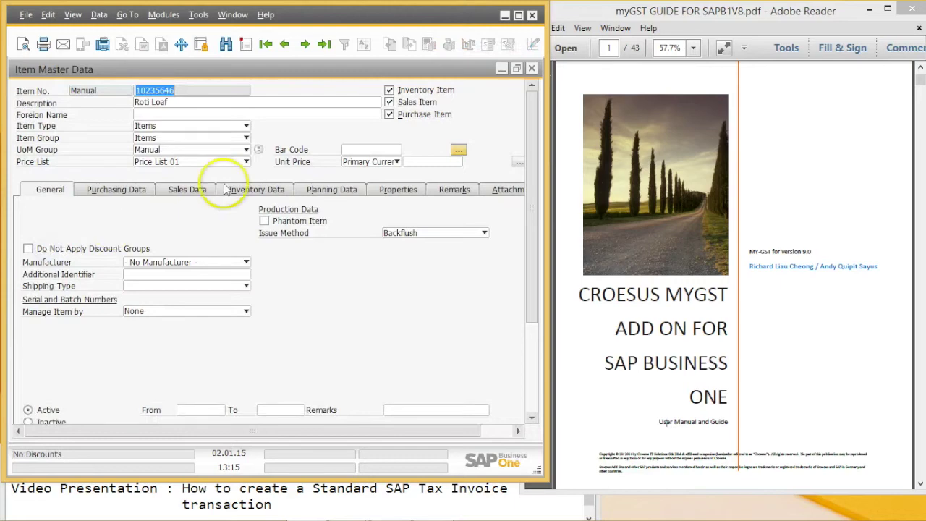
click(183, 192)
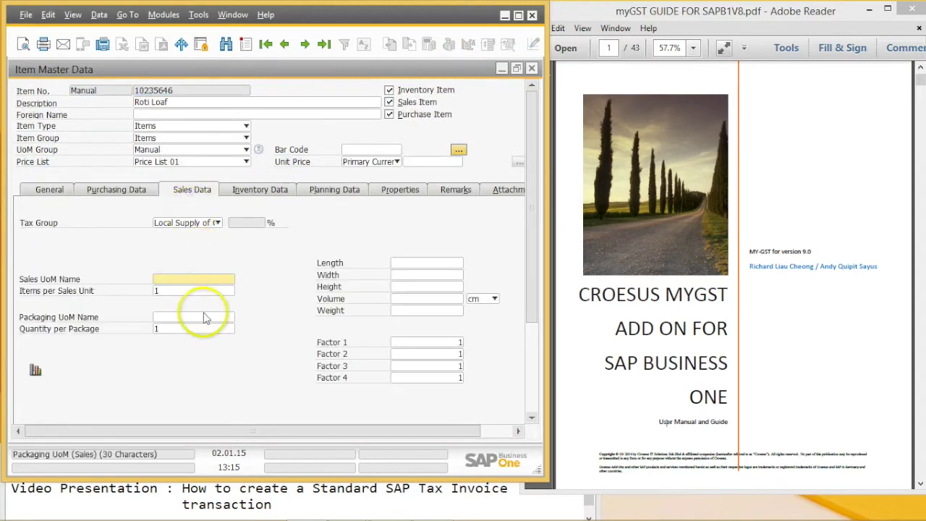
scroll(223, 271, down, 4)
scroll(223, 281, up, 2)
scroll(223, 252, up, 1)
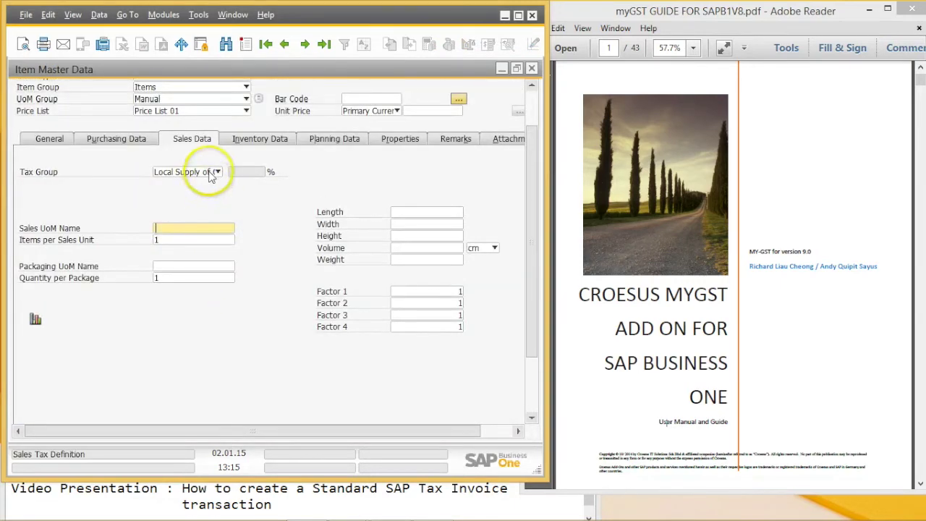
click(211, 172)
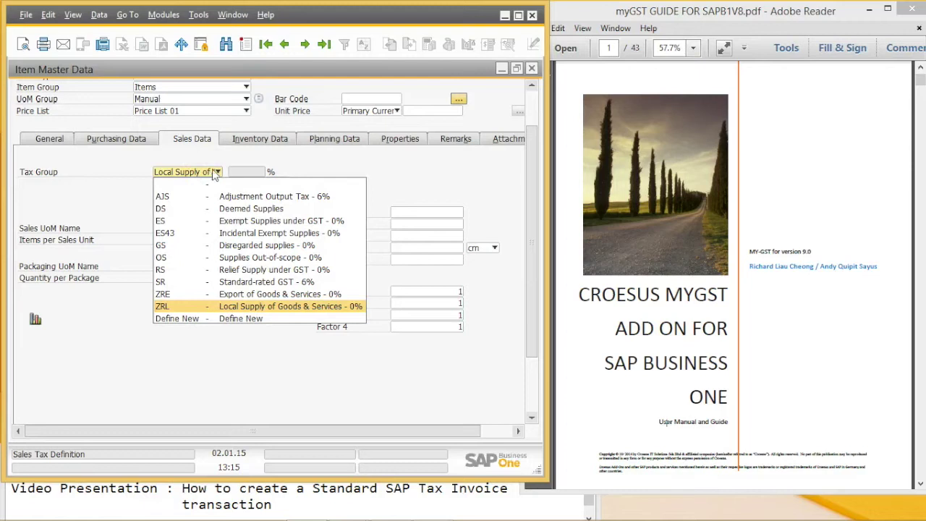
click(340, 309)
click(531, 68)
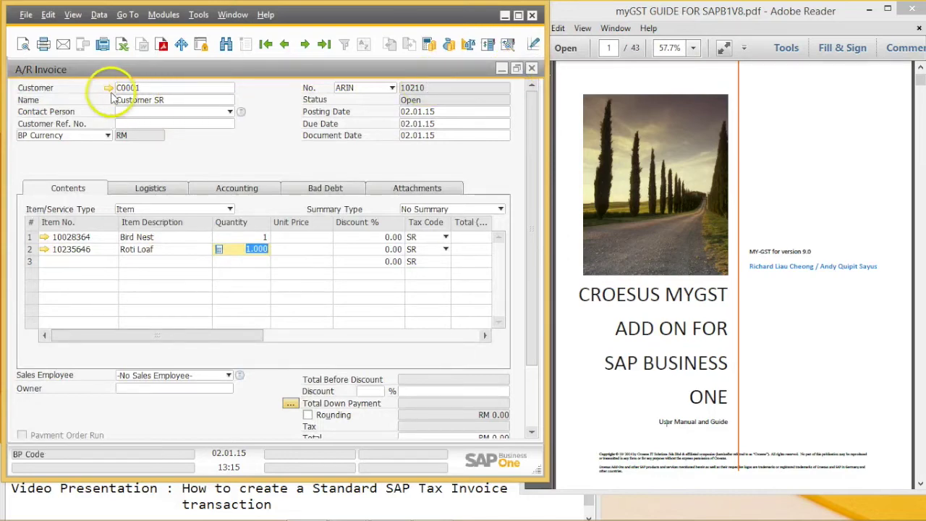
- Review Customer SR's accounting tax settings in the business partner master data, and close the record
click(108, 88)
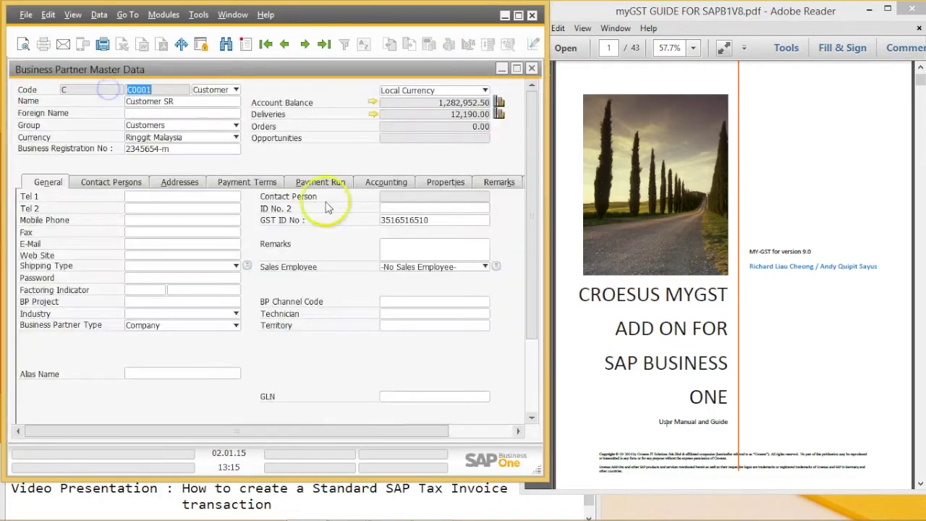
click(383, 189)
click(150, 197)
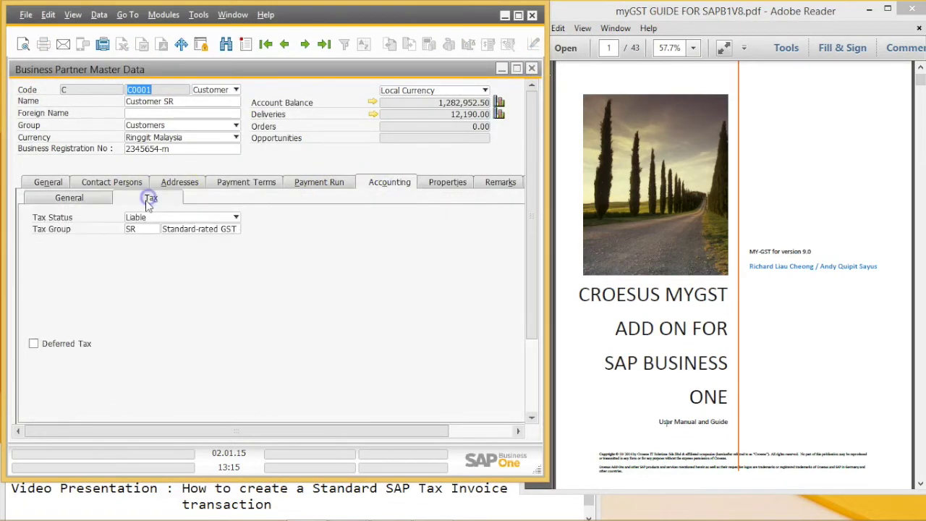
click(532, 68)
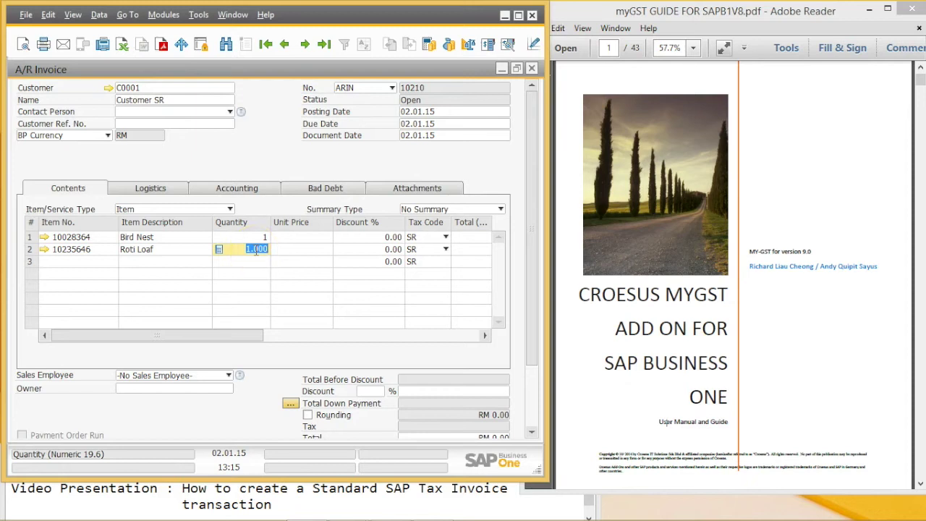
- Change the Roti Loaf line's tax code to ZRL, Local Supply of Goods & Services - 0%
click(417, 113)
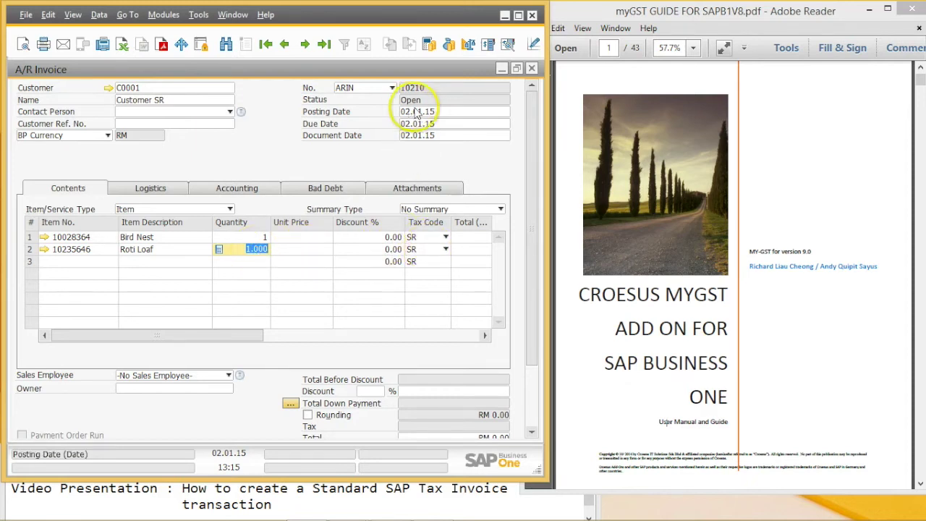
click(439, 248)
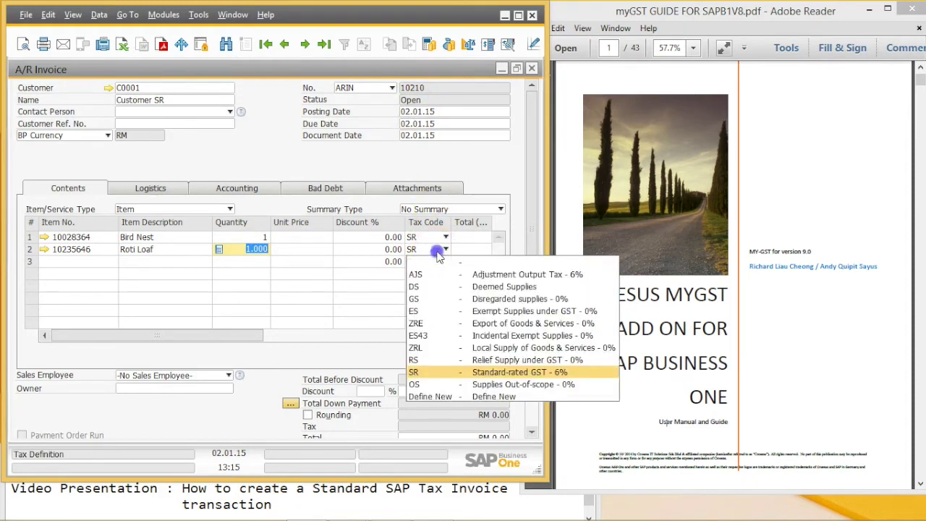
click(443, 350)
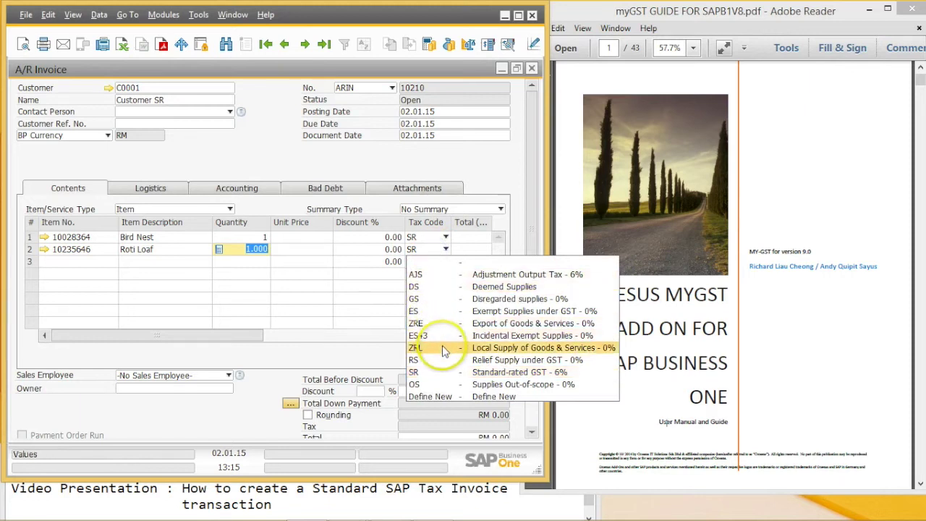
- Set the new A/R invoice's posting date to 01.01.16
click(445, 112)
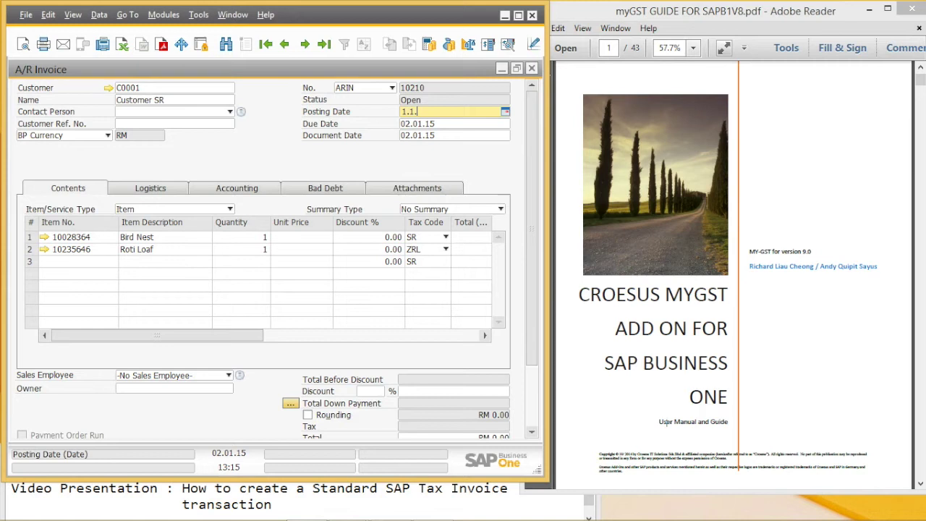
text(1.1.16)
key(Tab)
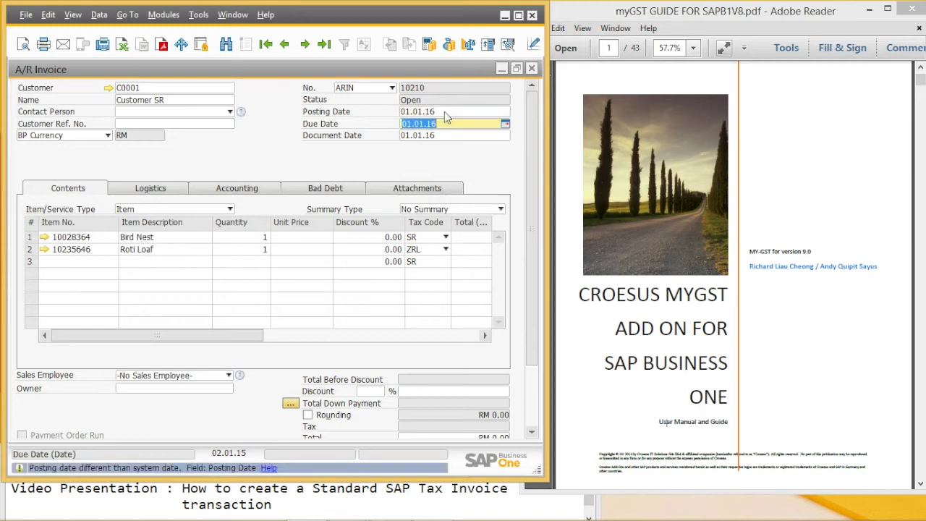
- Set the Bird Nest line's quantity to 10
click(259, 239)
text(10)
key(Down)
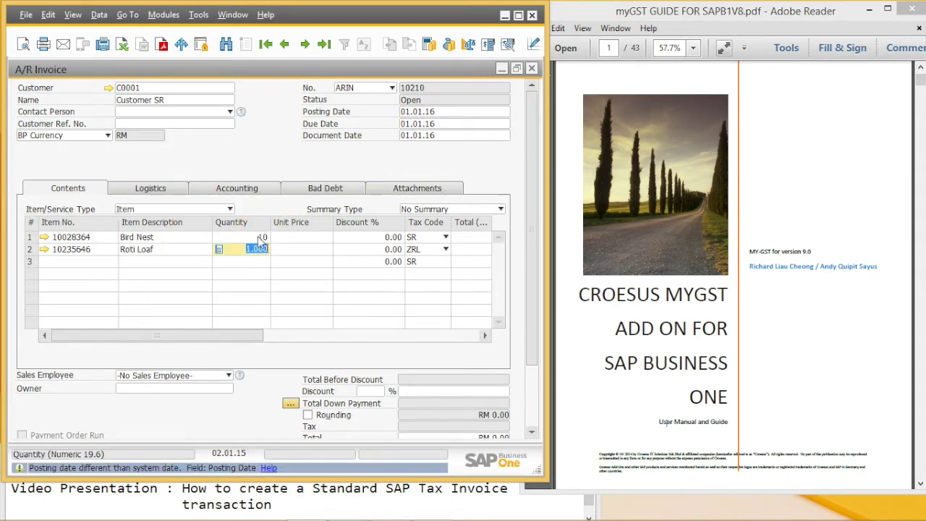
- Set the Roti Loaf line's quantity to 10 and the Bird Nest line's unit price to RM 254
text(10)
click(290, 236)
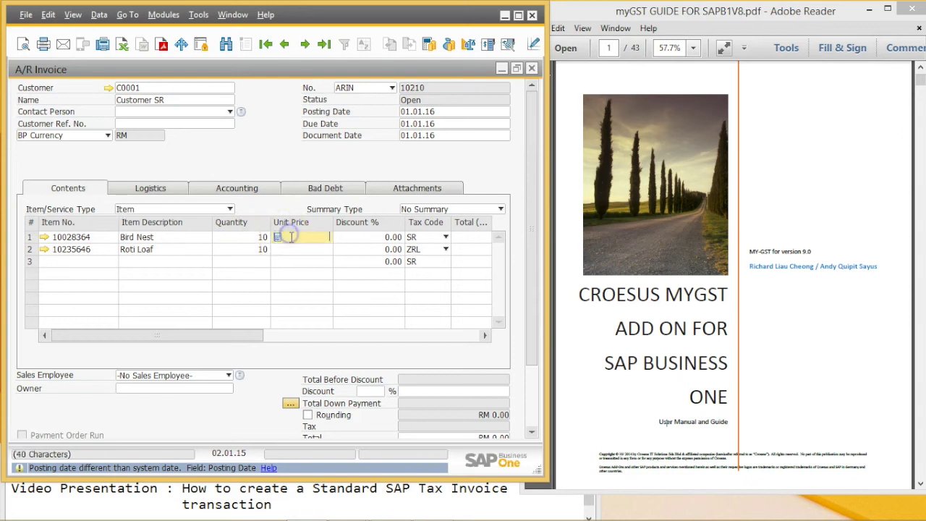
key(Tab)
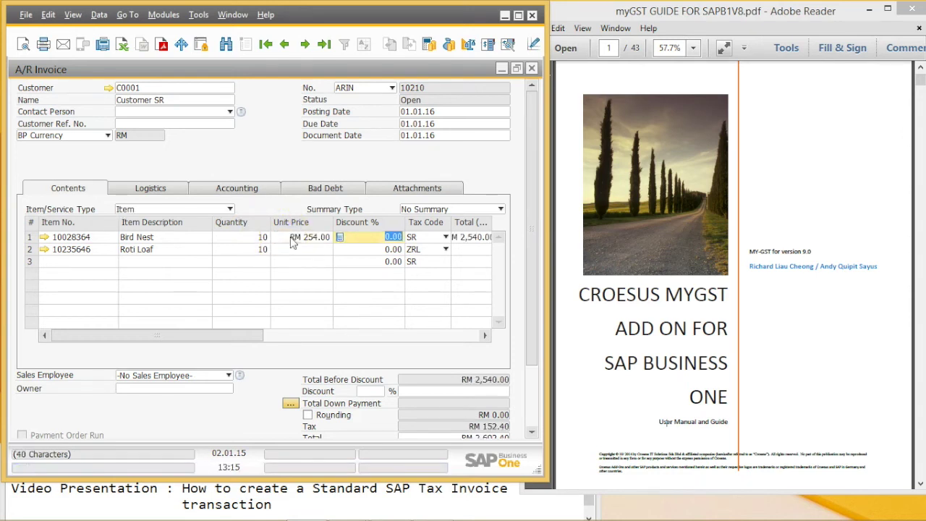
- Set the Roti Loaf line's unit price to RM 8
click(305, 249)
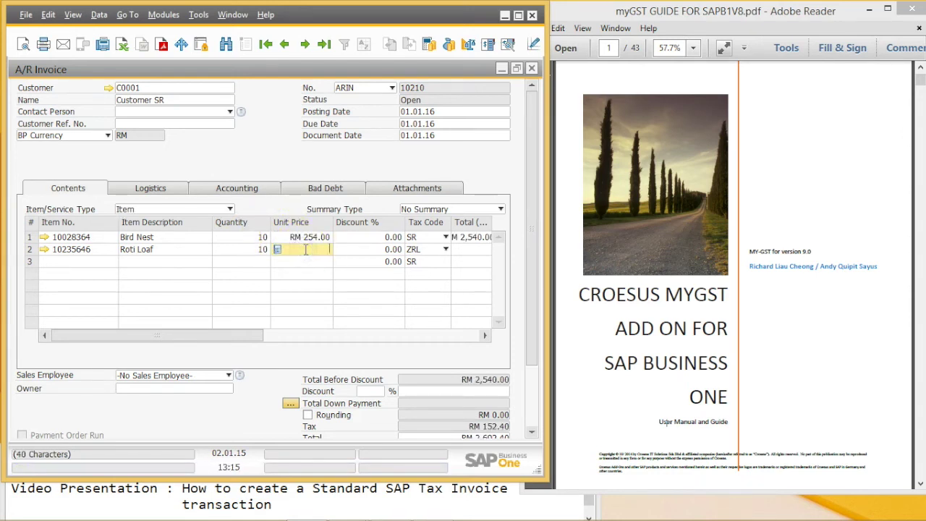
text(8)
key(Tab)
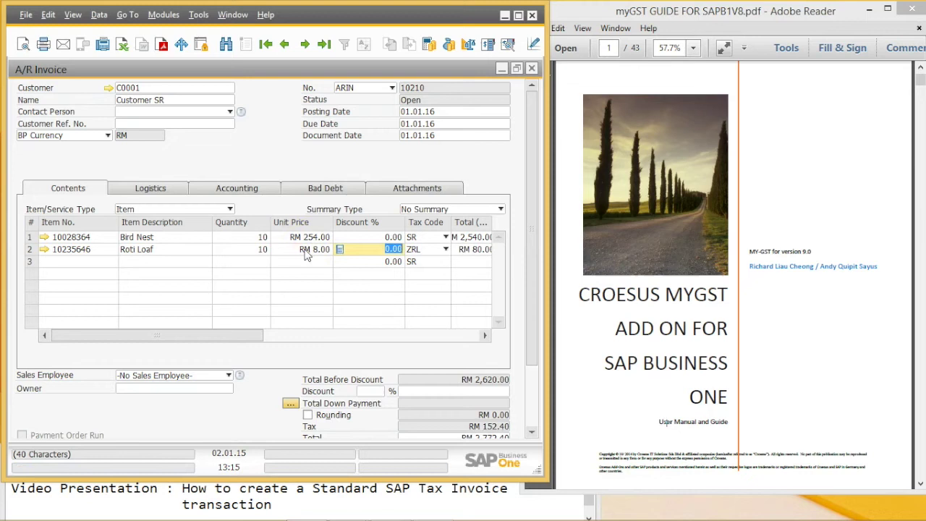
- Add the A/R invoice for Customer SR, accepting the posting date later than the system date
click(534, 282)
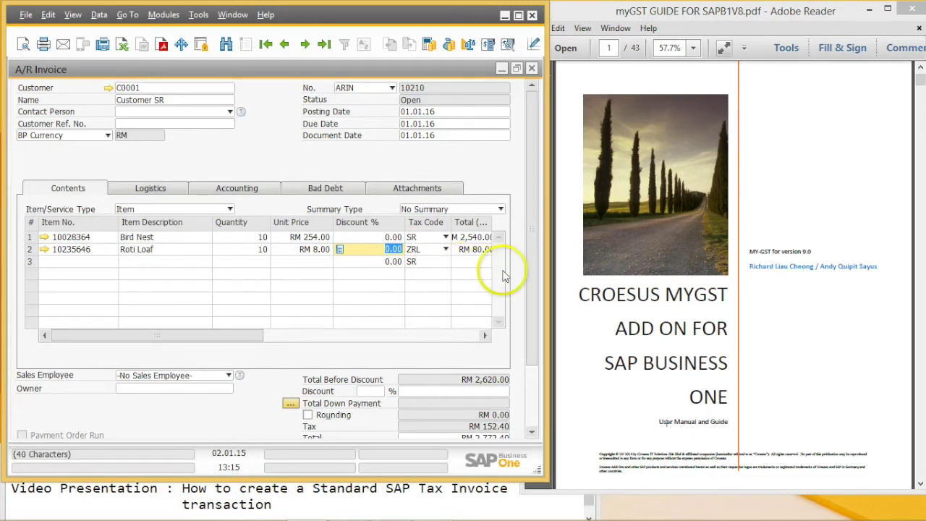
click(534, 274)
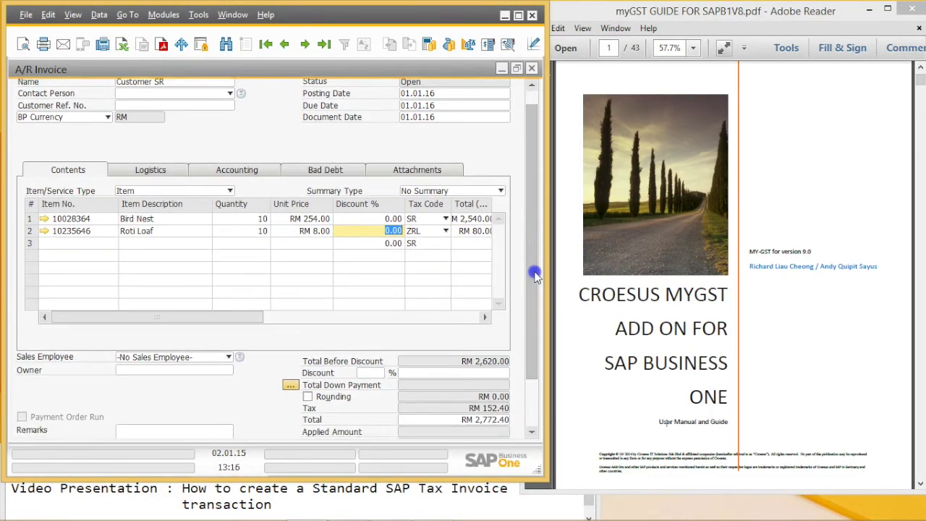
click(534, 275)
click(43, 423)
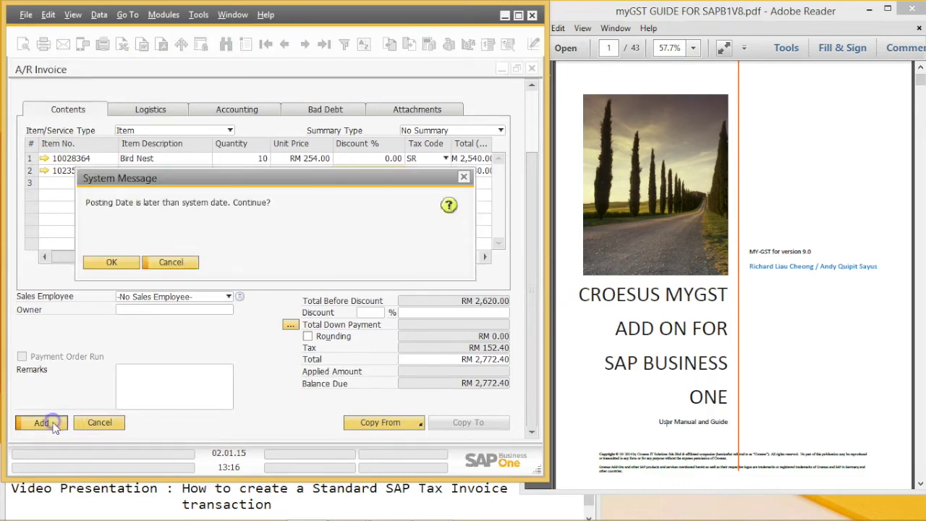
click(116, 262)
click(116, 263)
click(116, 262)
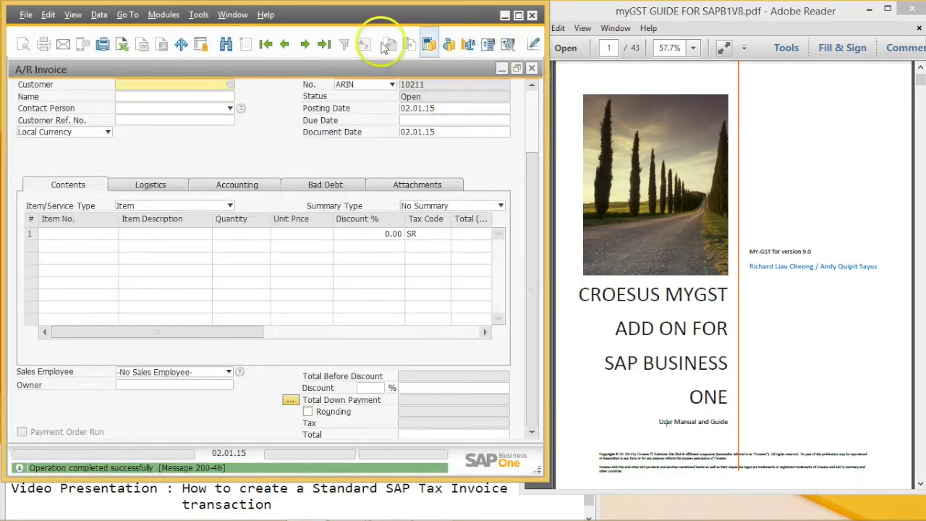
- Reopen the A/R invoice just added, examine the tax postings in its journal entry, and close the entry
click(284, 44)
click(533, 117)
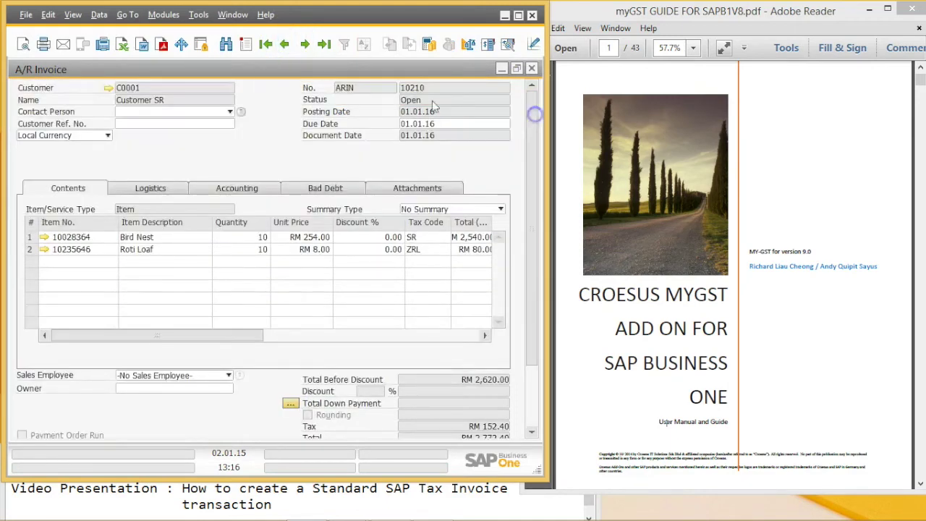
click(235, 188)
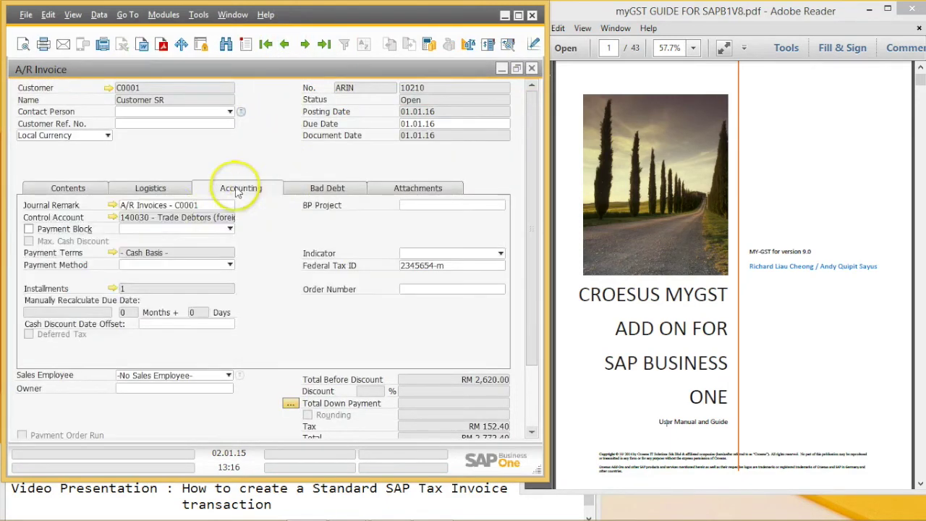
click(112, 205)
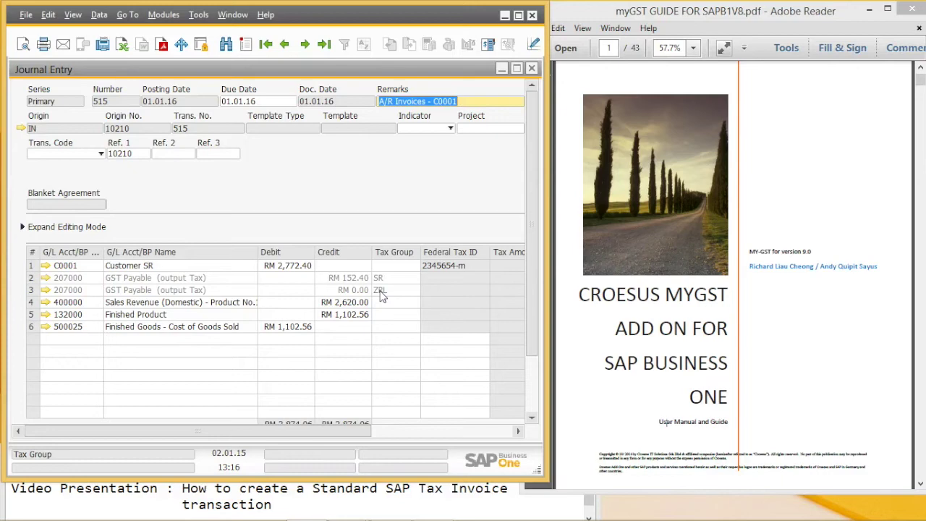
click(531, 68)
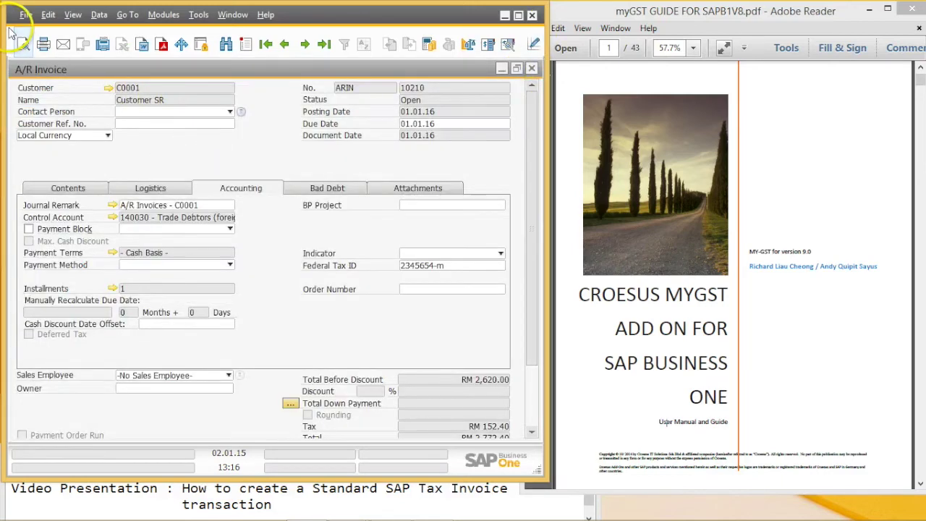
- Preview the printed tax invoice, examine its line tax codes, rates and GST summary, and close the preview
click(24, 45)
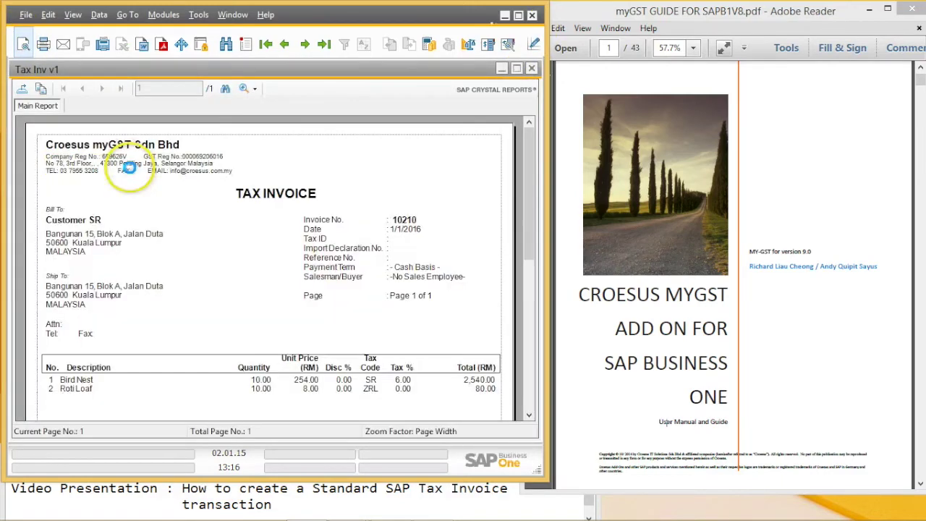
drag(537, 166, 533, 246)
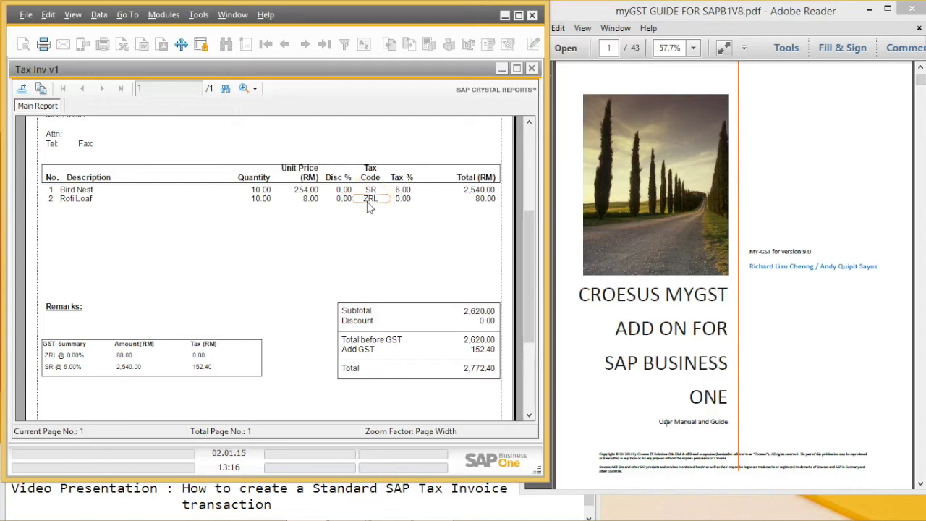
click(404, 204)
click(166, 346)
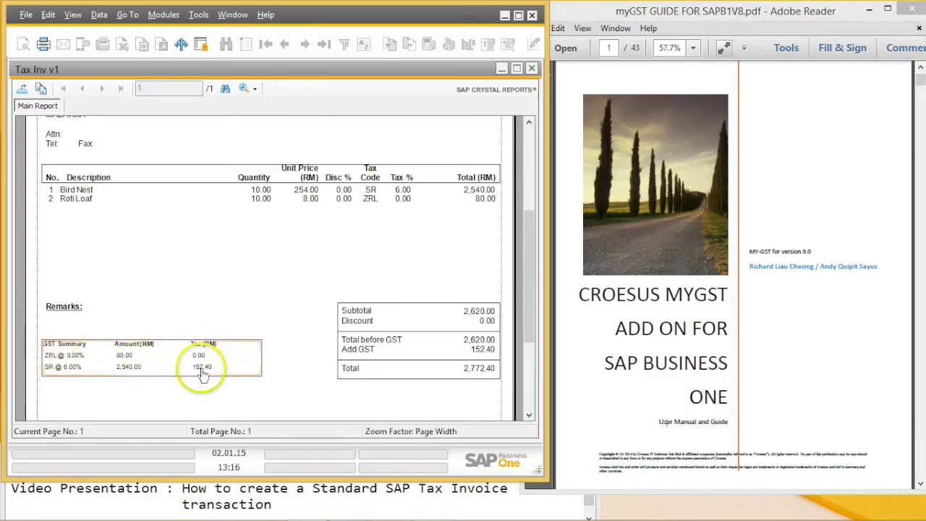
drag(529, 297, 529, 199)
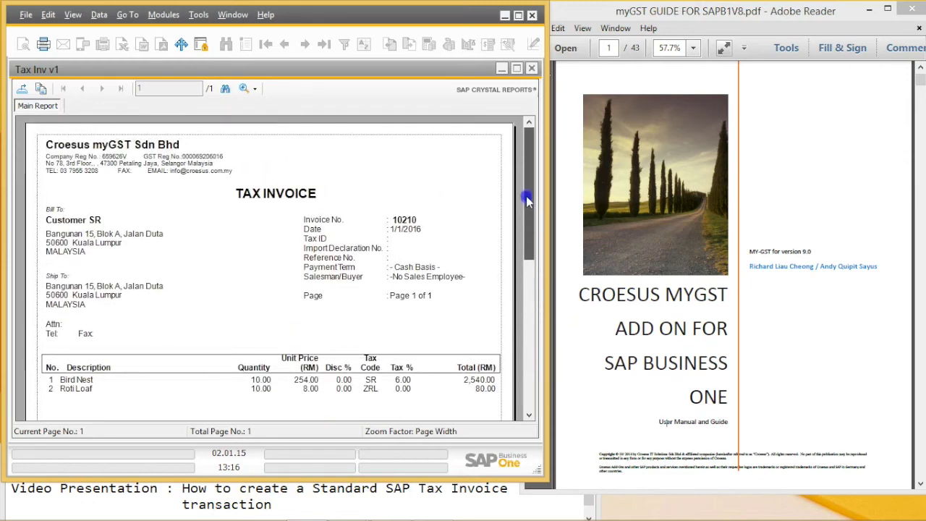
click(531, 68)
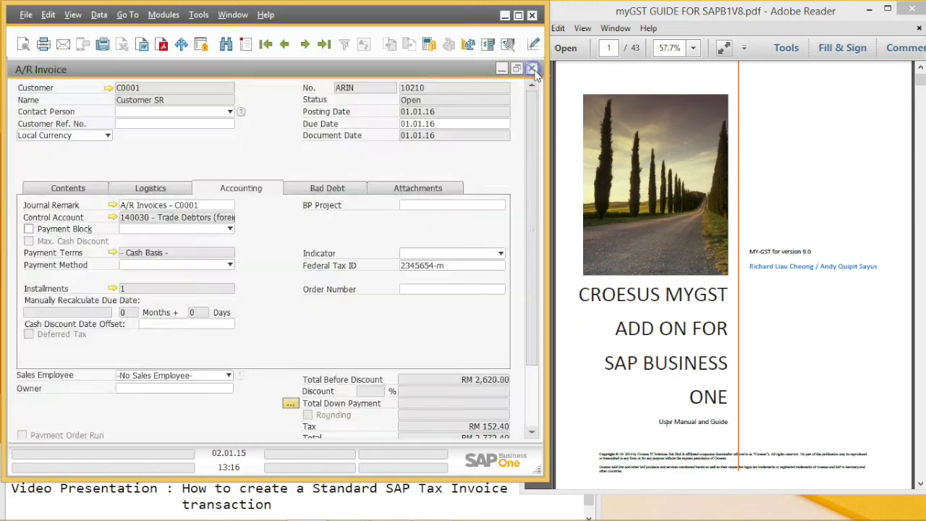
- From the invoice, open Customer SR's accounting tax settings, clear the Tax Group code and description, and close the business partner record
click(76, 188)
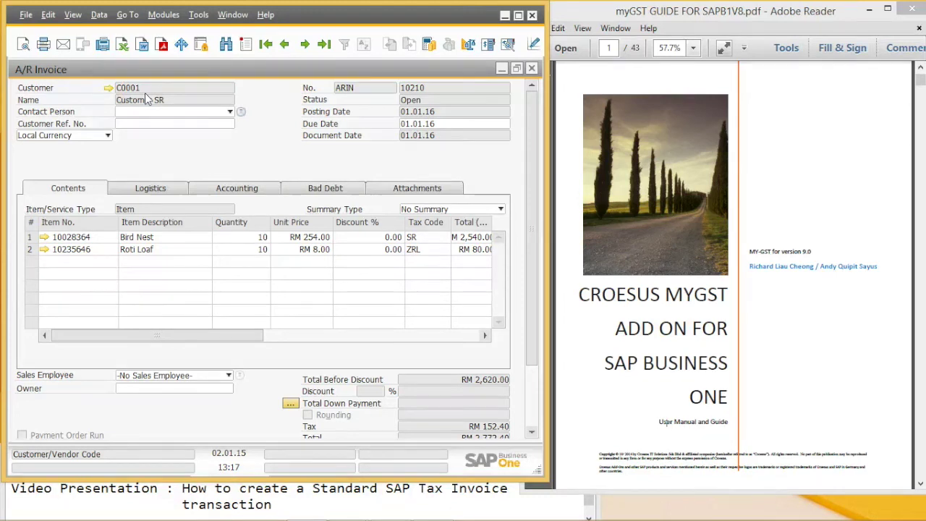
click(109, 87)
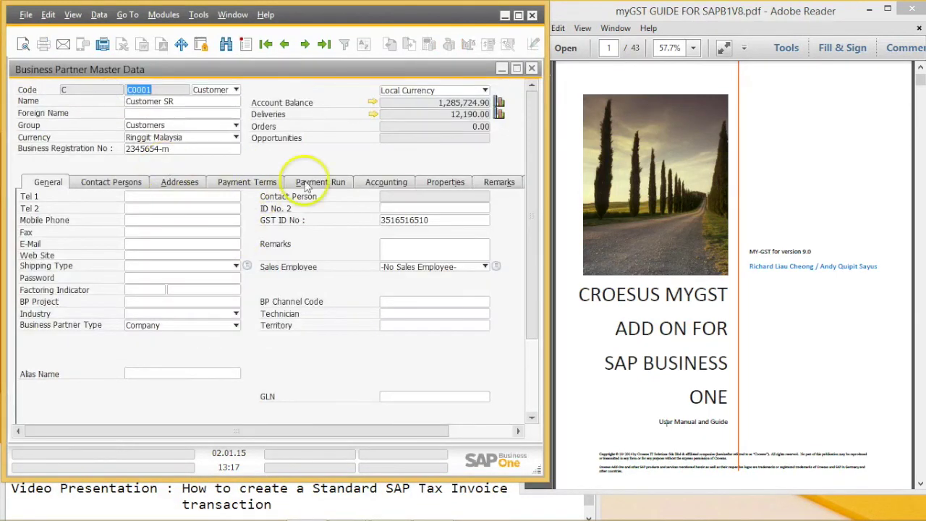
click(386, 182)
click(166, 198)
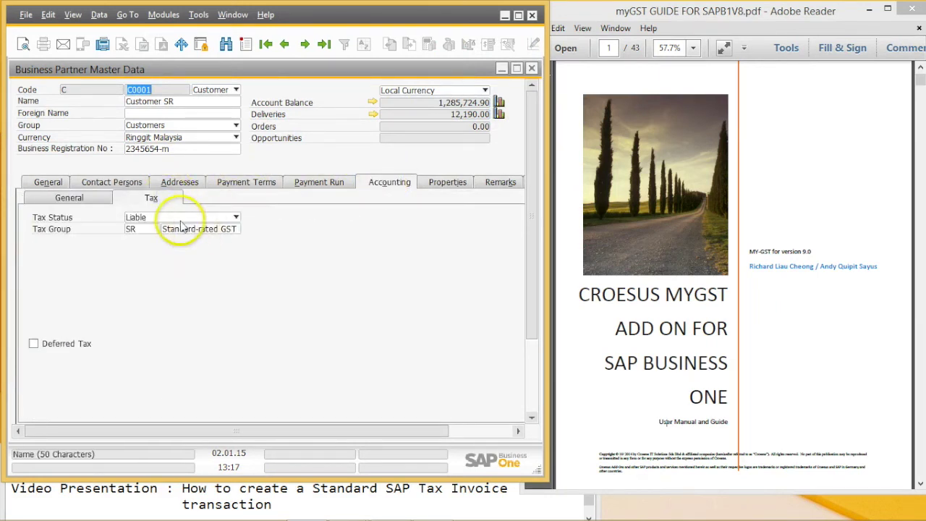
click(152, 230)
key(BackSpace)
click(203, 230)
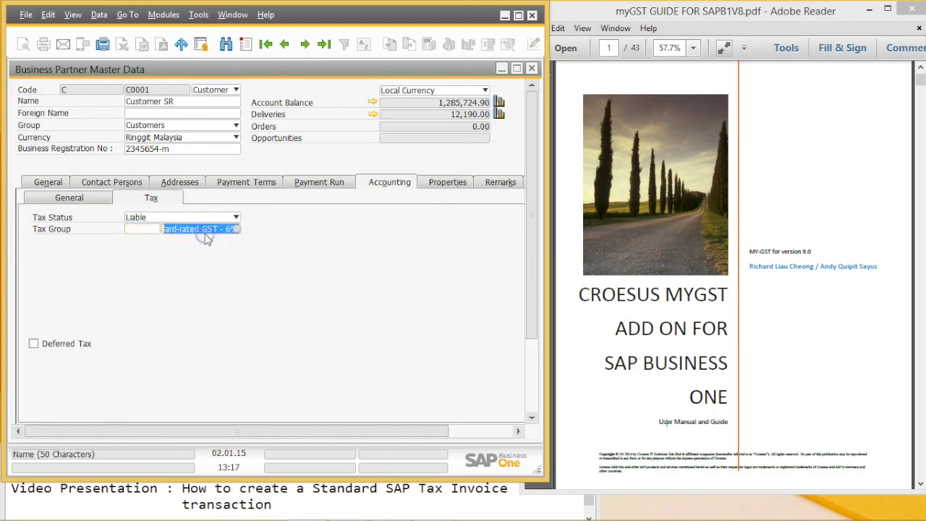
key(BackSpace)
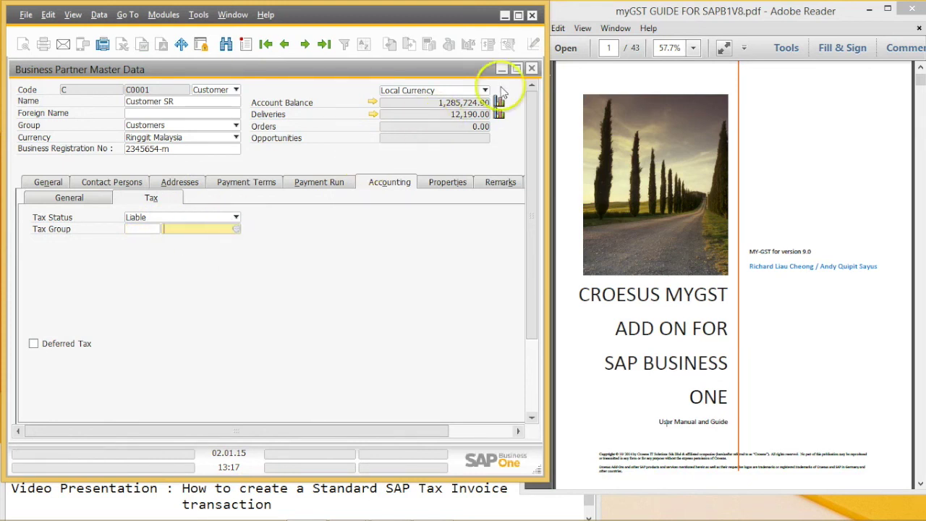
click(532, 68)
click(213, 286)
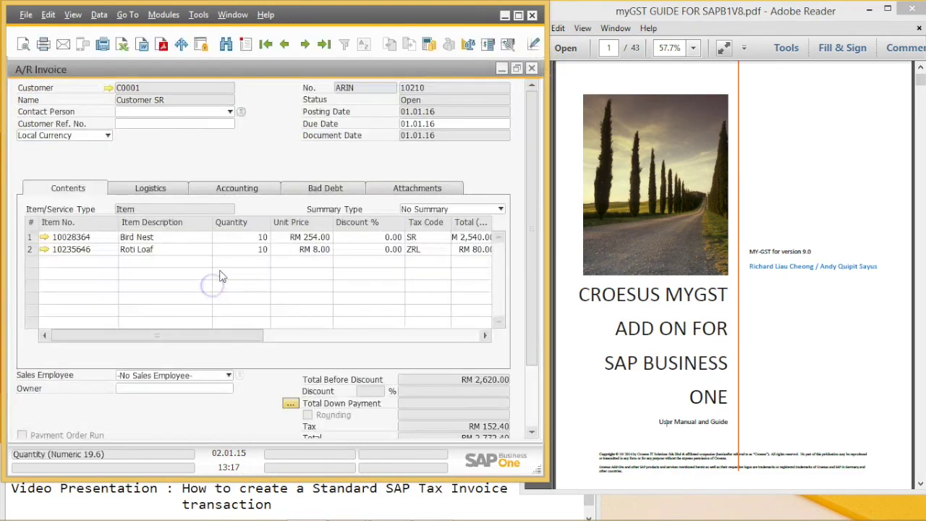